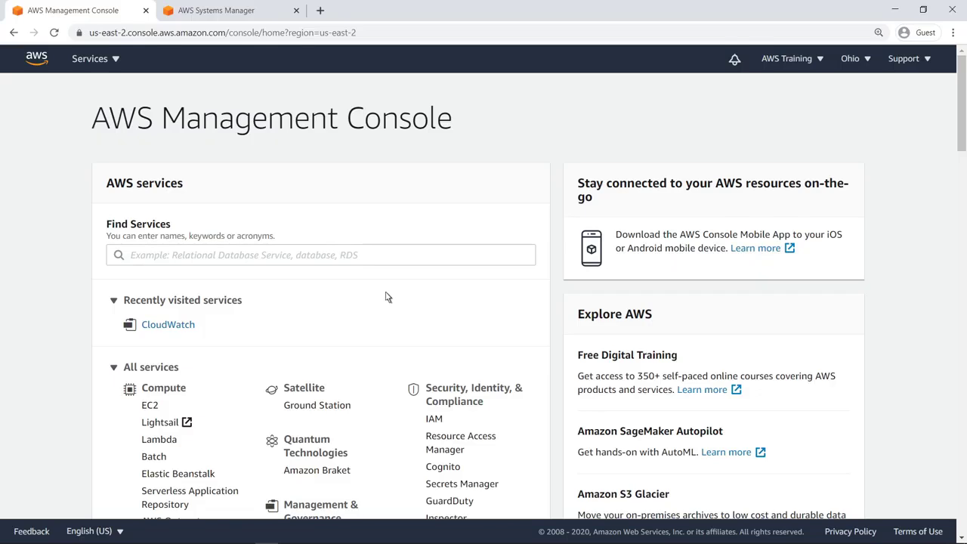
Open the CloudWatch alarms list and start creating a new alarm.
{"action": "left_click", "coordinate": [168, 324]}
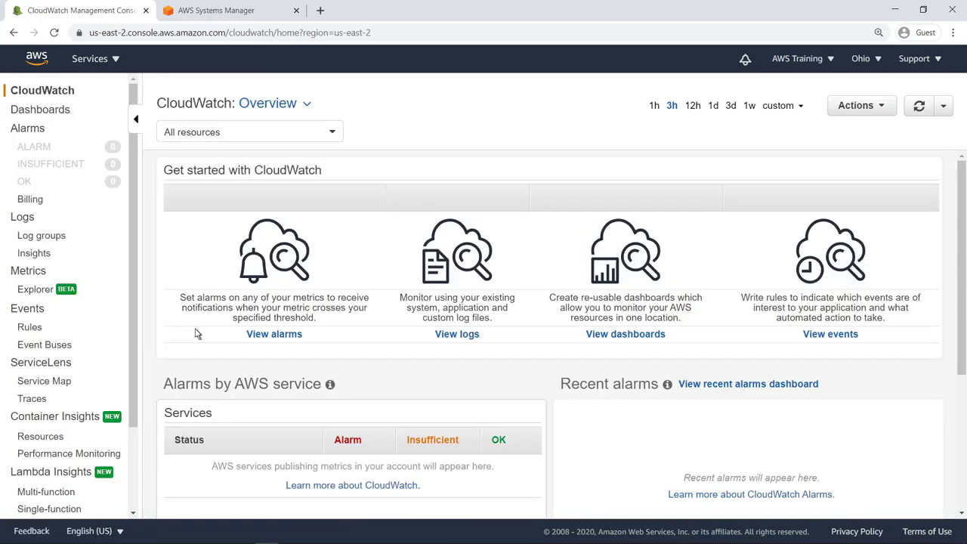
{"action": "left_click", "coordinate": [31, 128]}
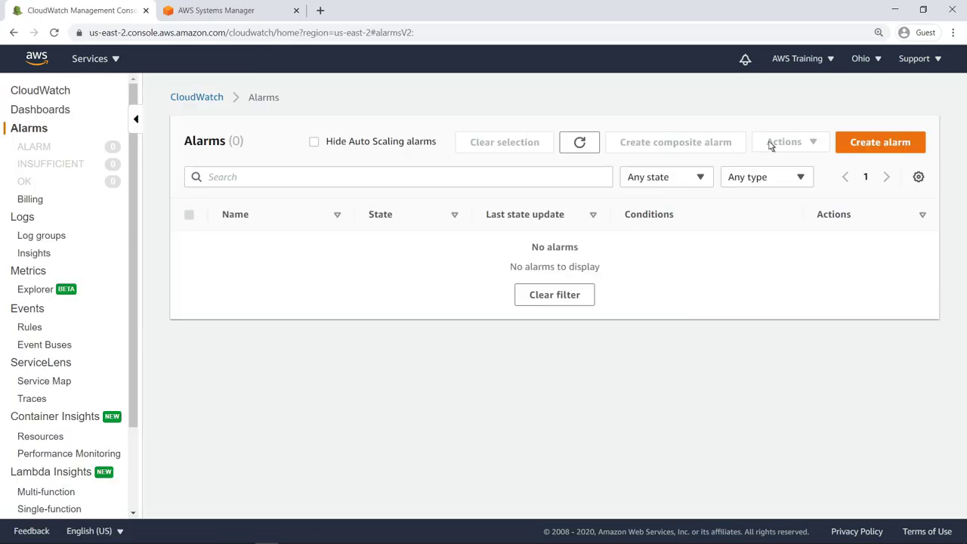
{"action": "left_click", "coordinate": [853, 142]}
Choose the EC2 per-instance CPUUtilization metric as the one the new alarm monitors.
{"action": "left_click", "coordinate": [291, 250]}
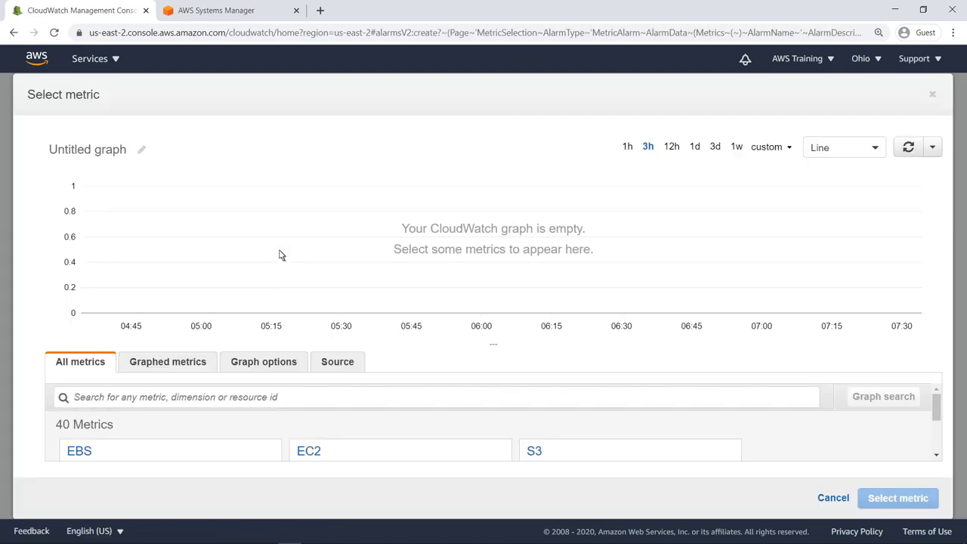
{"action": "left_click", "coordinate": [302, 453]}
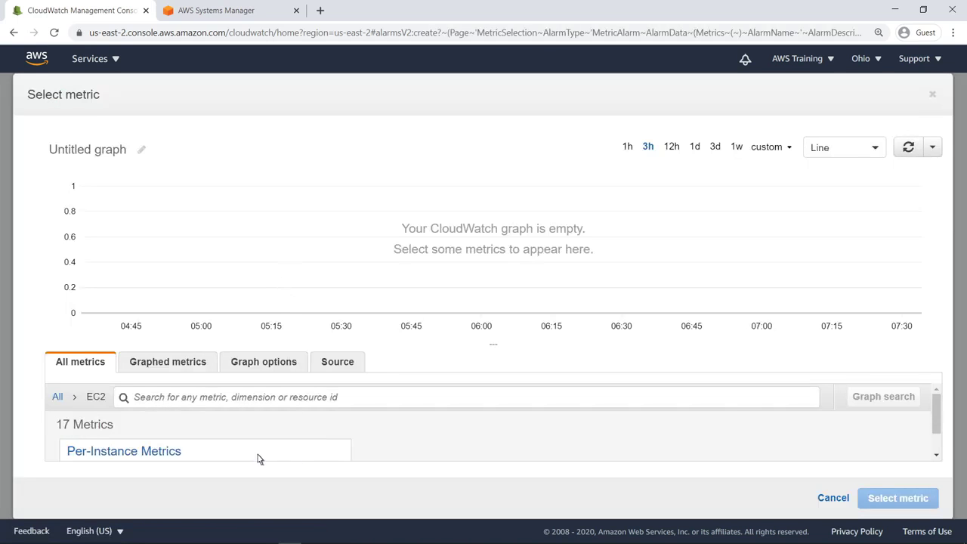
{"action": "left_click", "coordinate": [180, 453]}
{"action": "left_click", "coordinate": [58, 450]}
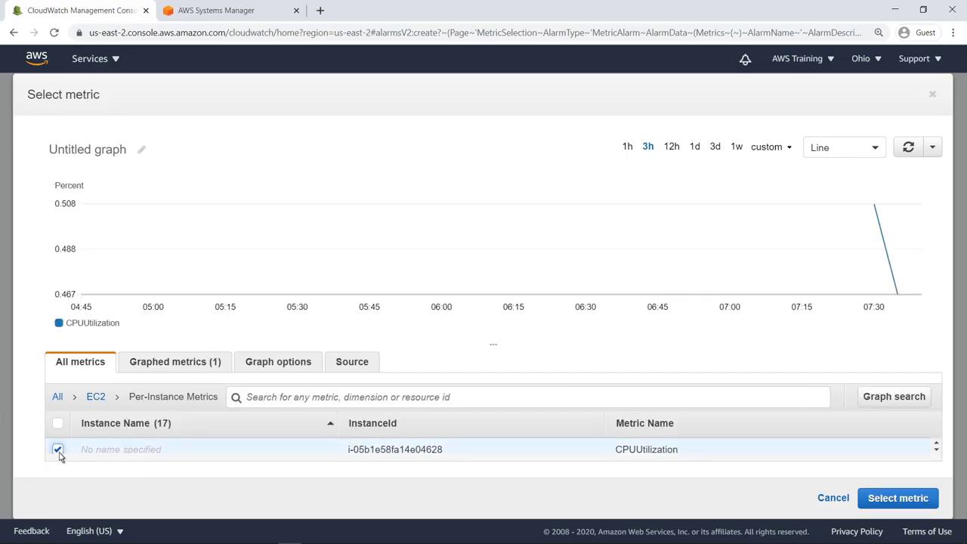
{"action": "left_click", "coordinate": [867, 503]}
Set the alarm threshold to greater than 0.6 for CPUUtilization and proceed to the actions configuration.
{"action": "scroll", "coordinate": [960, 510], "scroll_direction": "down", "scroll_amount": 5}
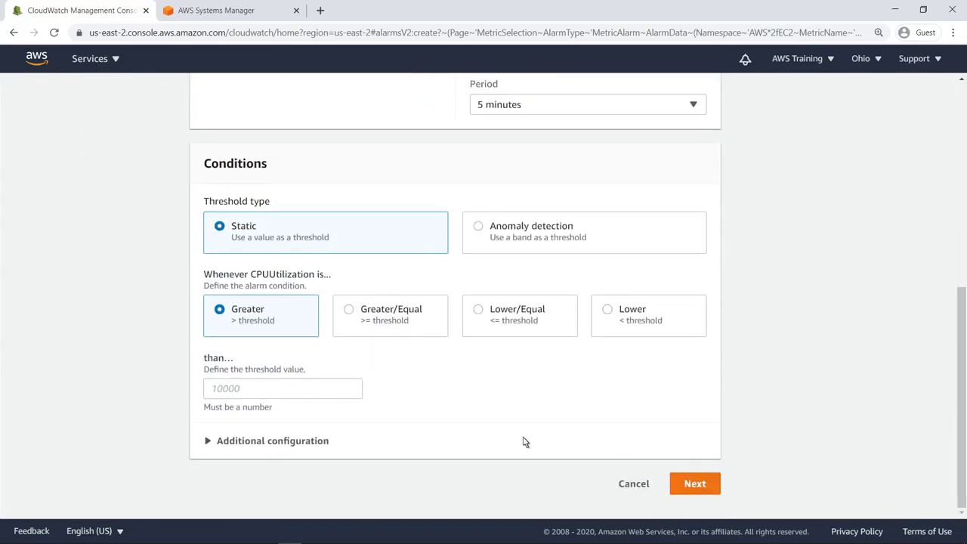
{"action": "left_click", "coordinate": [212, 393]}
{"action": "type", "text": "0.6"}
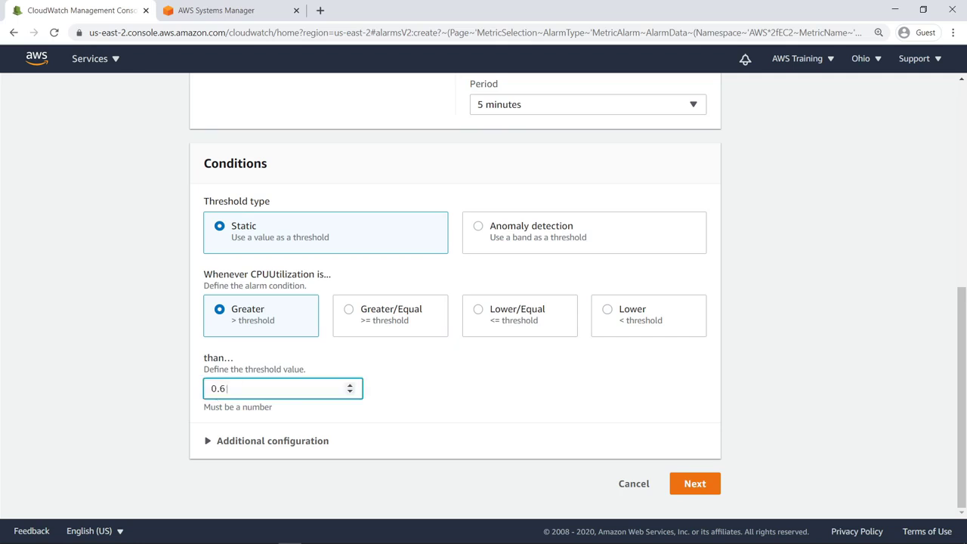
{"action": "left_click", "coordinate": [249, 401]}
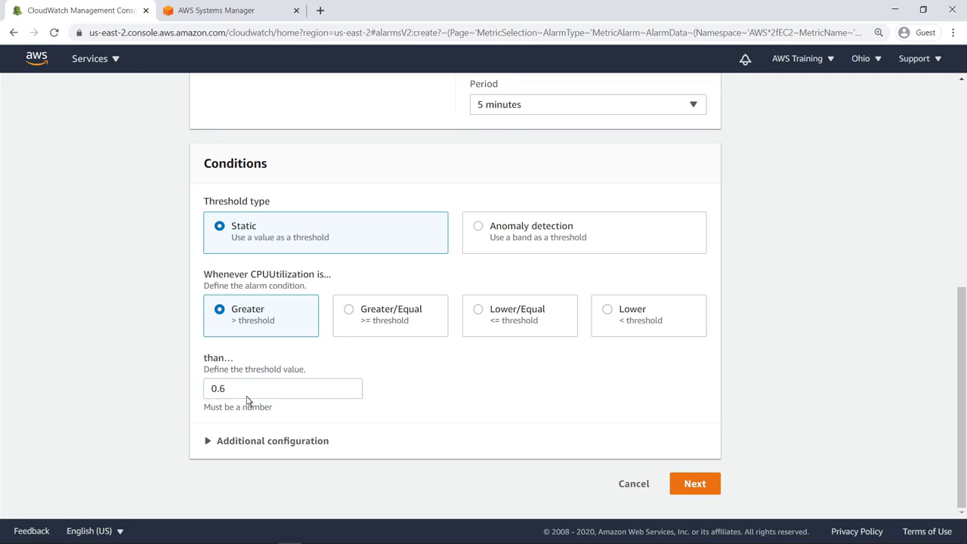
{"action": "left_click", "coordinate": [688, 487]}
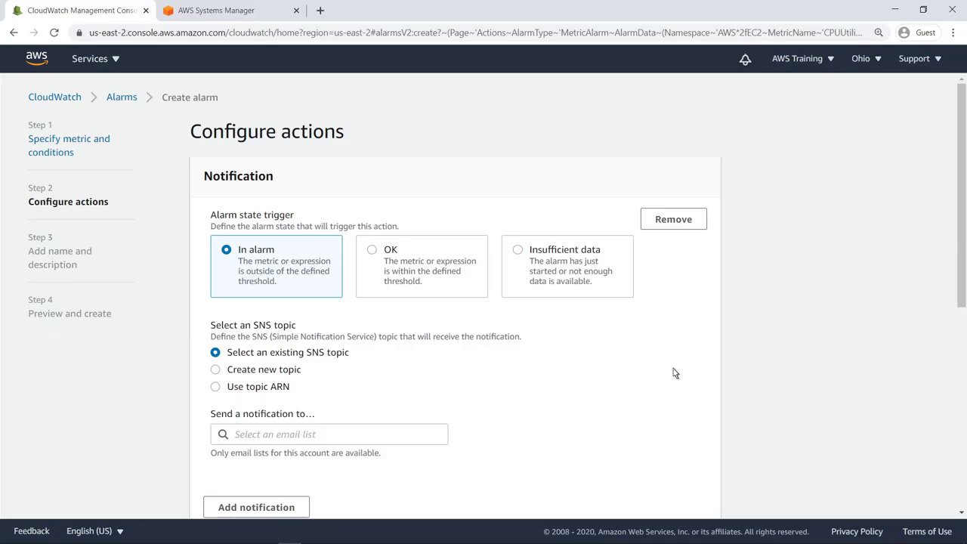
Remove the default notification from the metric alarm and add a Systems Manager OpsCenter action.
{"action": "left_click", "coordinate": [658, 221]}
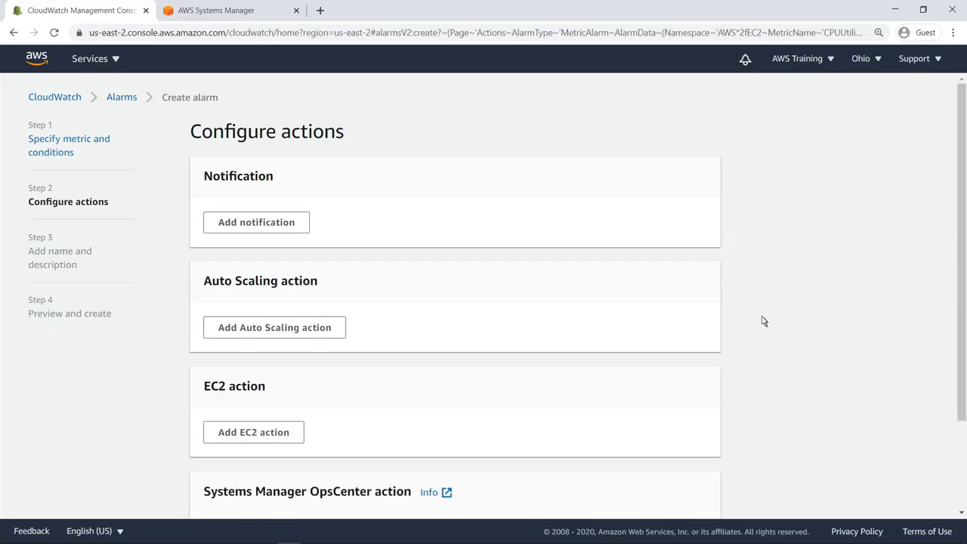
{"action": "scroll", "coordinate": [957, 502], "scroll_direction": "down", "scroll_amount": 2}
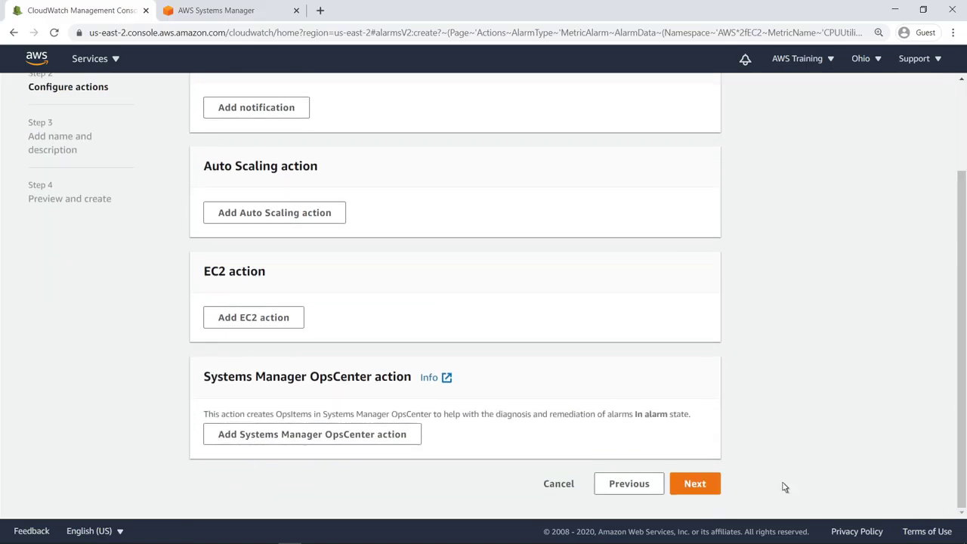
{"action": "left_click", "coordinate": [408, 439]}
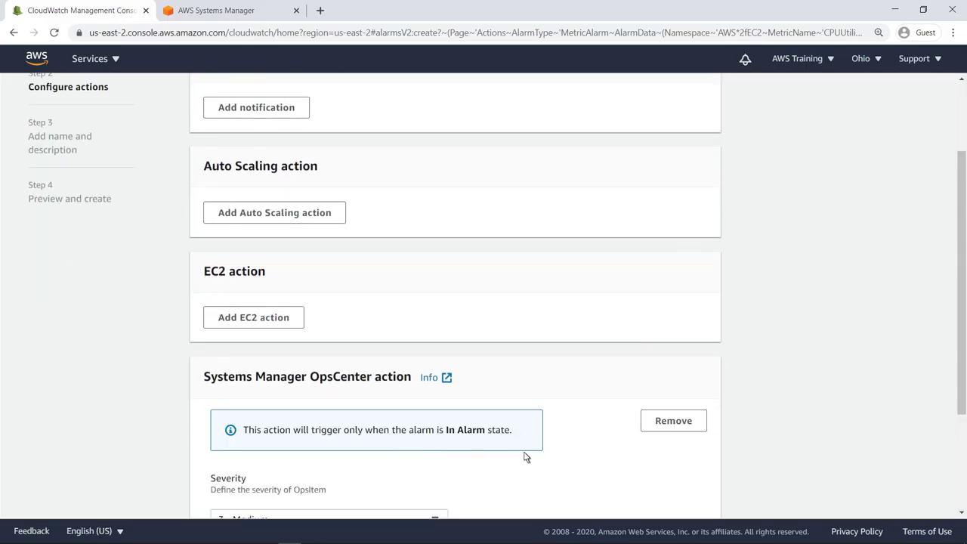
{"action": "scroll", "coordinate": [914, 498], "scroll_direction": "down", "scroll_amount": 2}
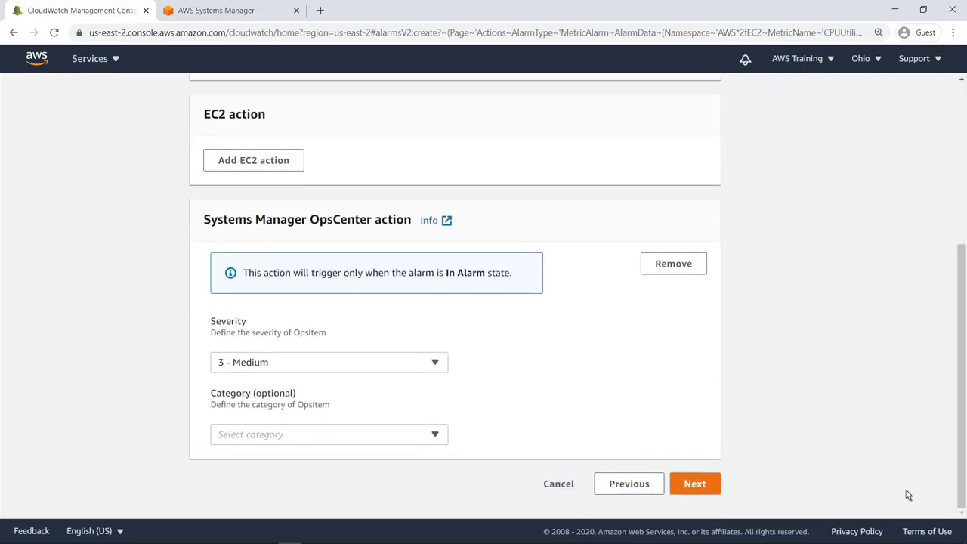
Set the OpsItem severity to 2 - High and its category to Performance, and continue to the naming stage.
{"action": "left_click", "coordinate": [436, 366]}
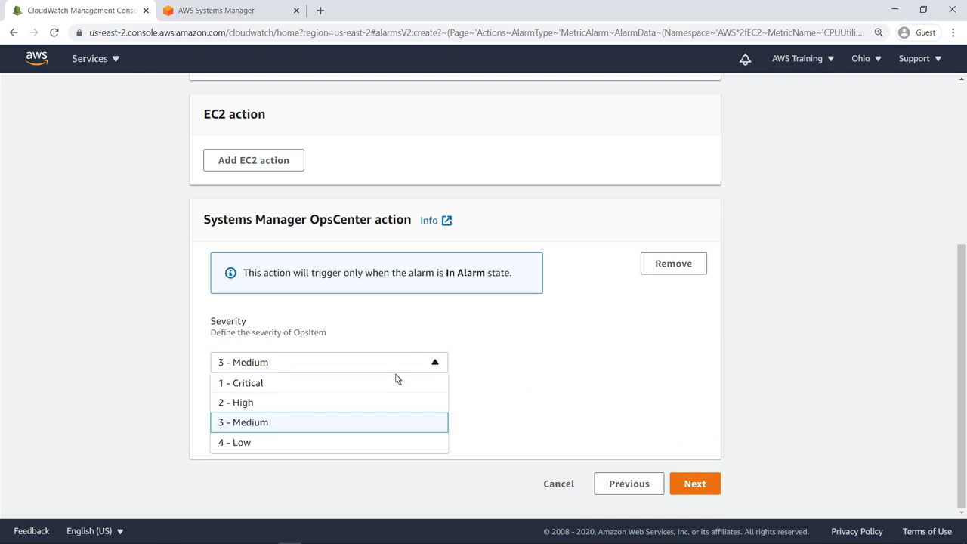
{"action": "left_click", "coordinate": [254, 406]}
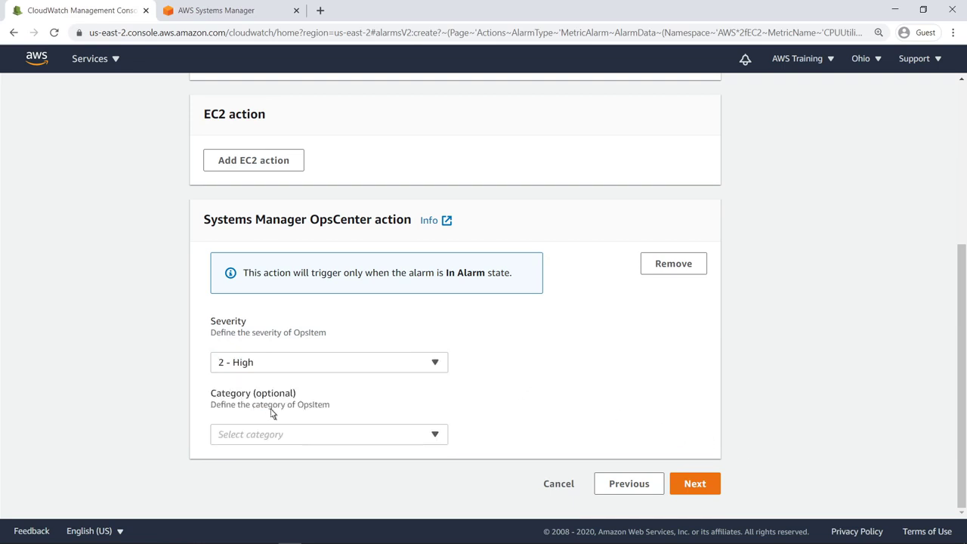
{"action": "left_click", "coordinate": [436, 436]}
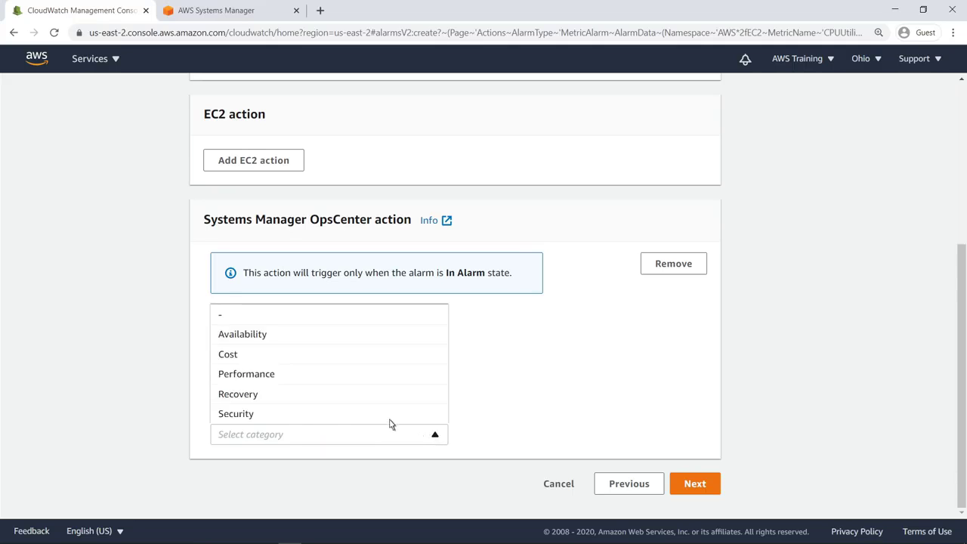
{"action": "left_click", "coordinate": [274, 375]}
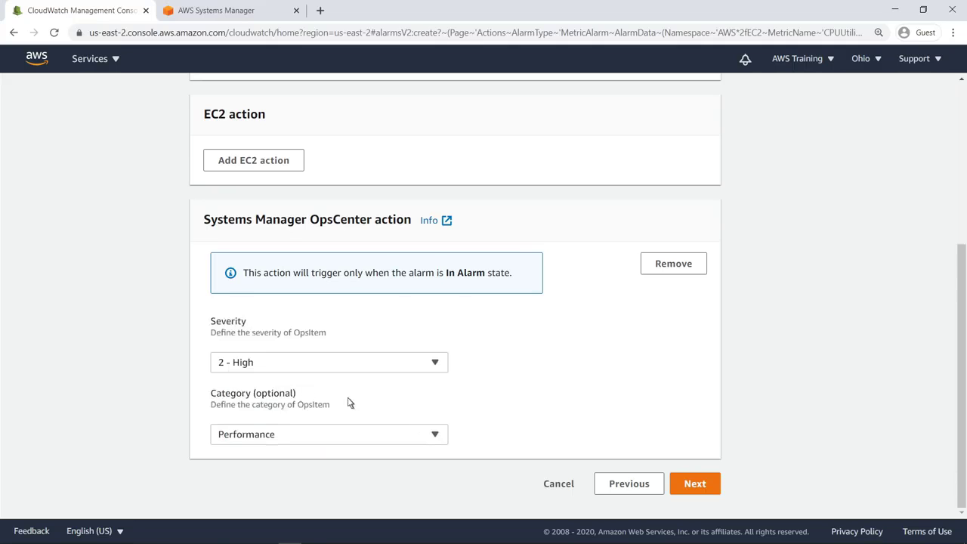
{"action": "left_click", "coordinate": [693, 487]}
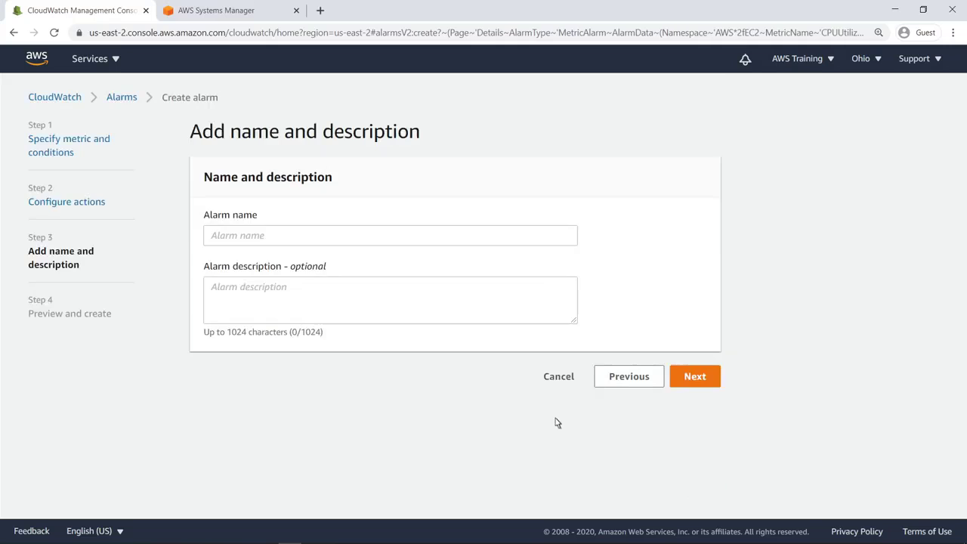
Name the alarm EC2CPUUtilizationMetricAlarm and create it after going through the preview.
{"action": "left_click", "coordinate": [209, 240]}
{"action": "type", "text": "EC2CPUUtilizationMetricAlarm"}
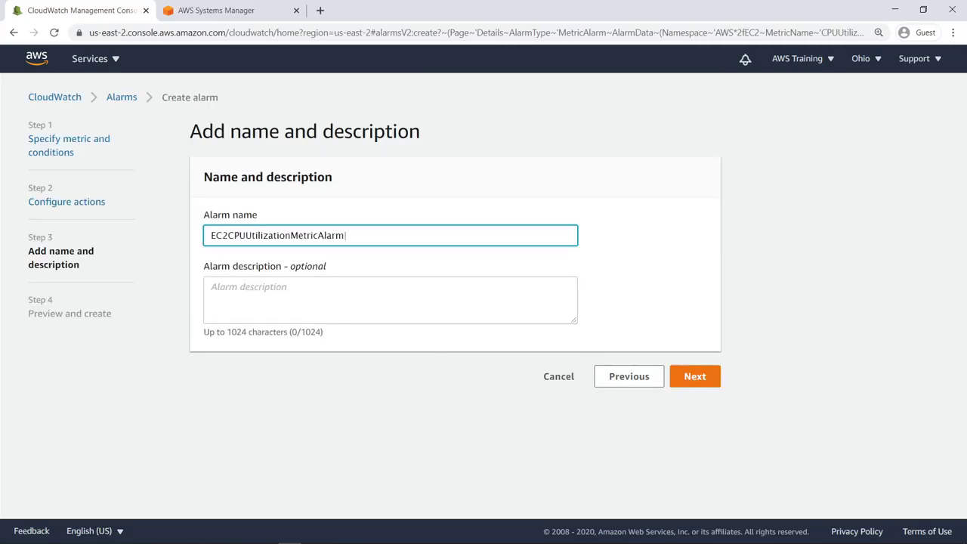
{"action": "left_click", "coordinate": [688, 381]}
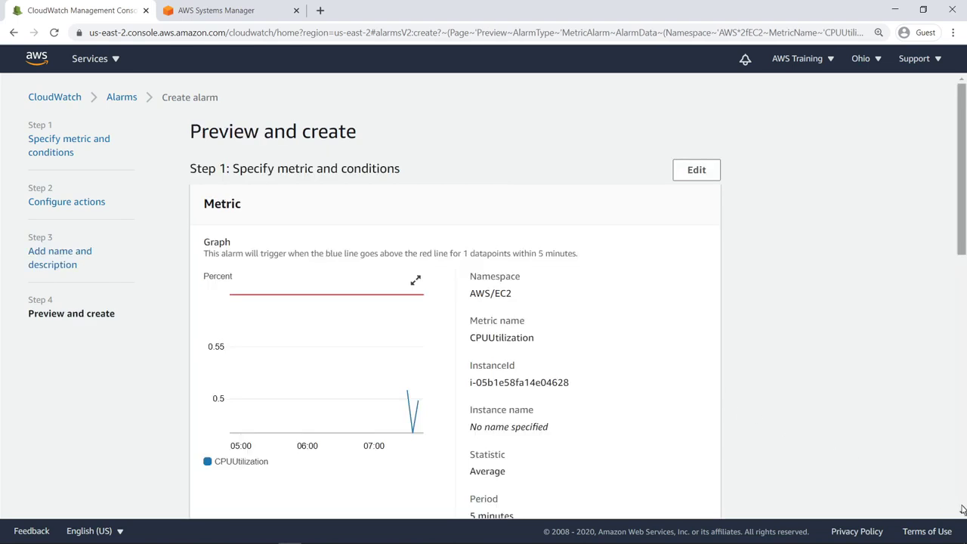
{"action": "scroll", "coordinate": [960, 509], "scroll_direction": "down", "scroll_amount": 4}
{"action": "scroll", "coordinate": [961, 511], "scroll_direction": "down", "scroll_amount": 5}
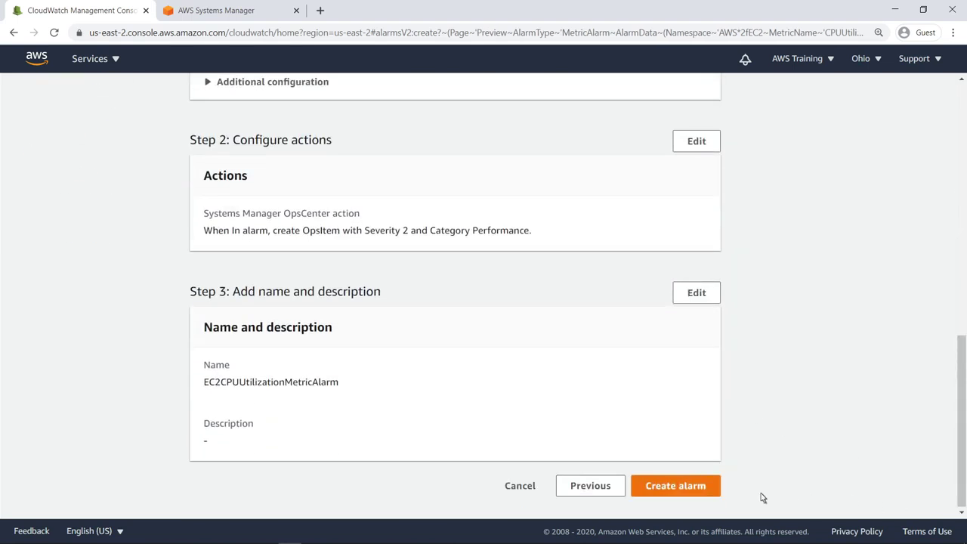
{"action": "left_click", "coordinate": [709, 492]}
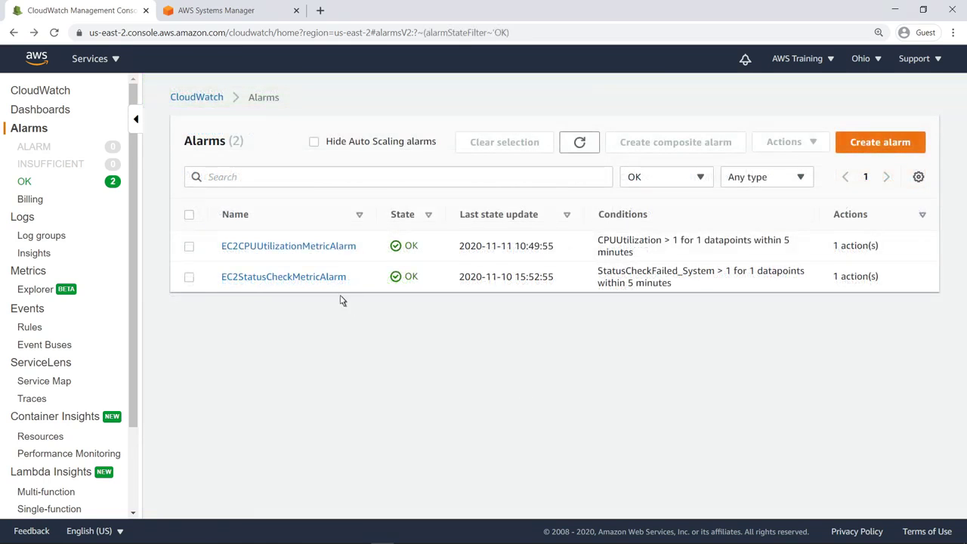
Start a composite alarm from EC2CPUUtilizationMetricAlarm and EC2StatusCheckMetricAlarm, accepting the OR condition between them.
{"action": "left_click", "coordinate": [189, 214]}
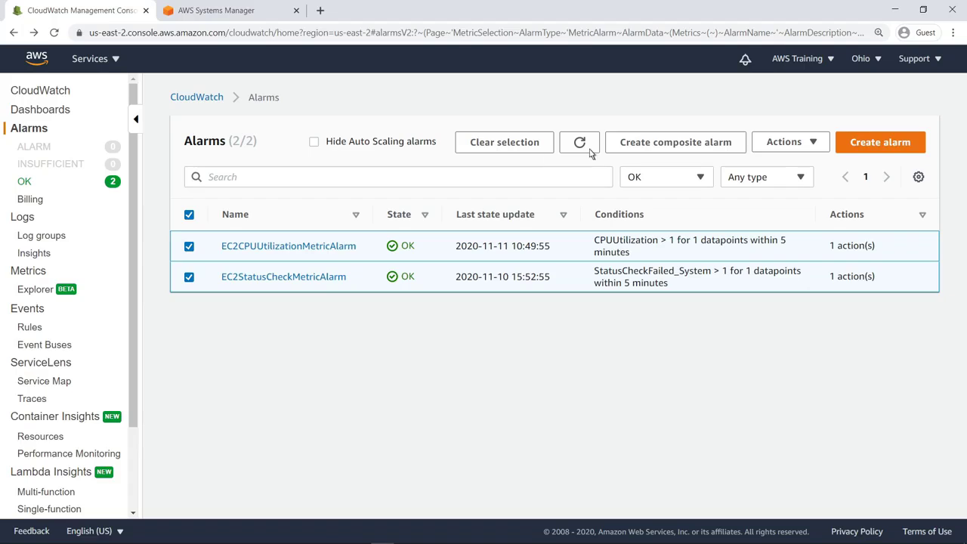
{"action": "left_click", "coordinate": [622, 148]}
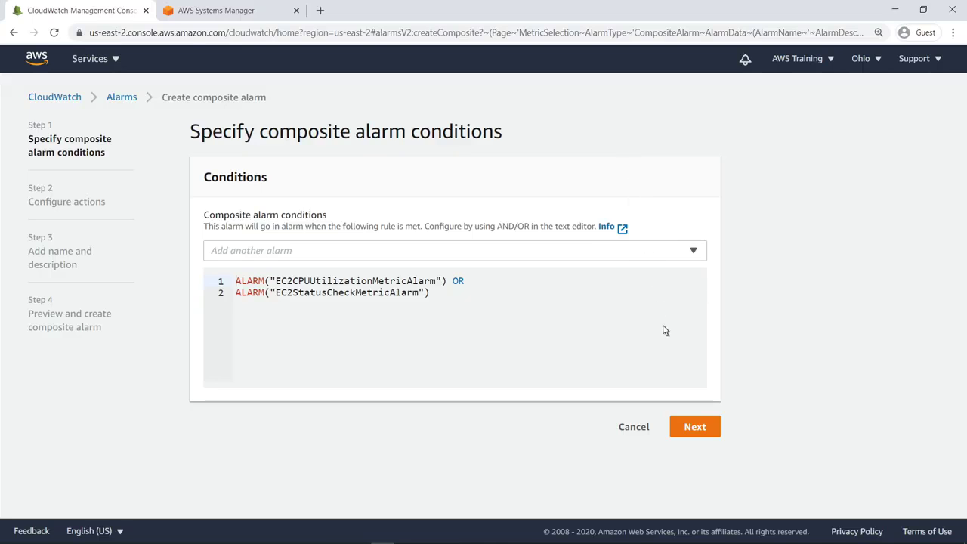
{"action": "left_click", "coordinate": [693, 427]}
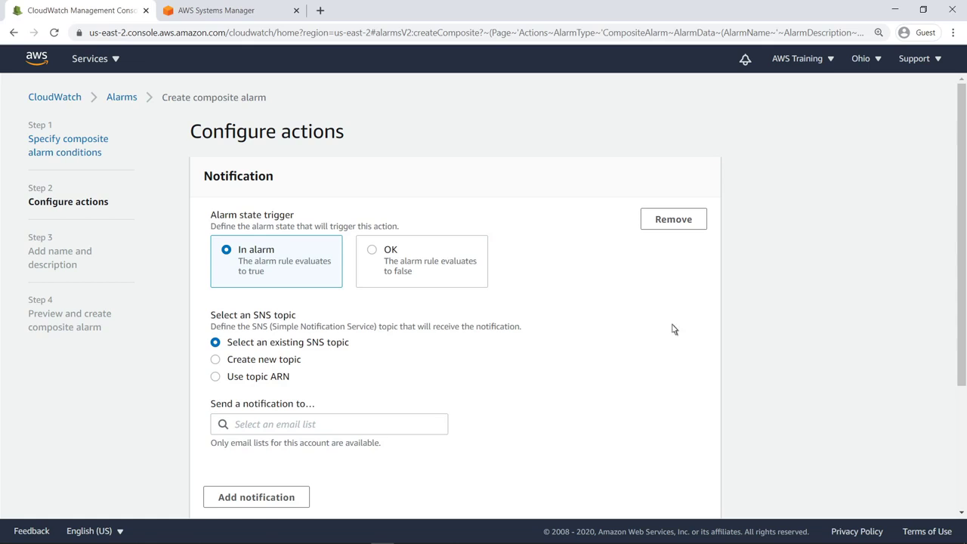
Replace the composite alarm's default notification with a Systems Manager OpsCenter action in the Availability category.
{"action": "left_click", "coordinate": [658, 224]}
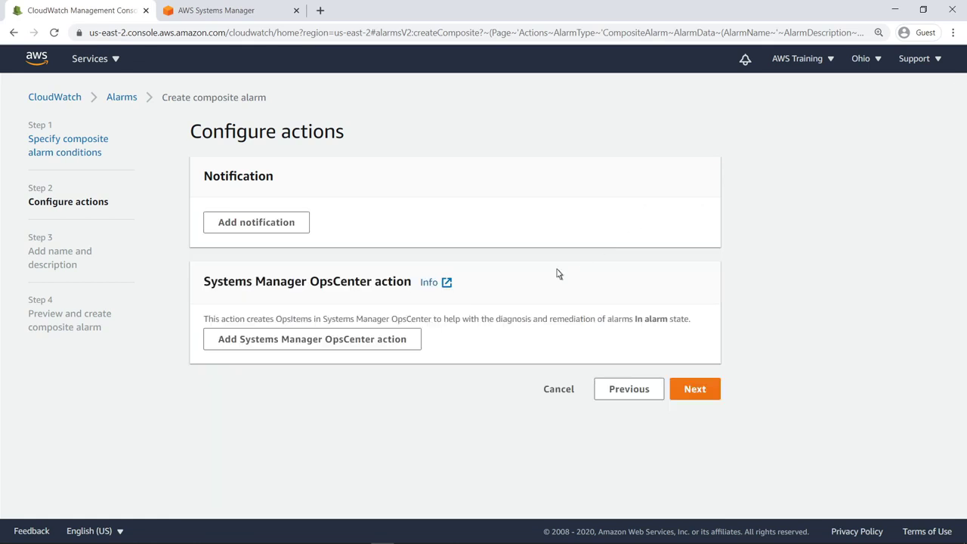
{"action": "left_click", "coordinate": [408, 341]}
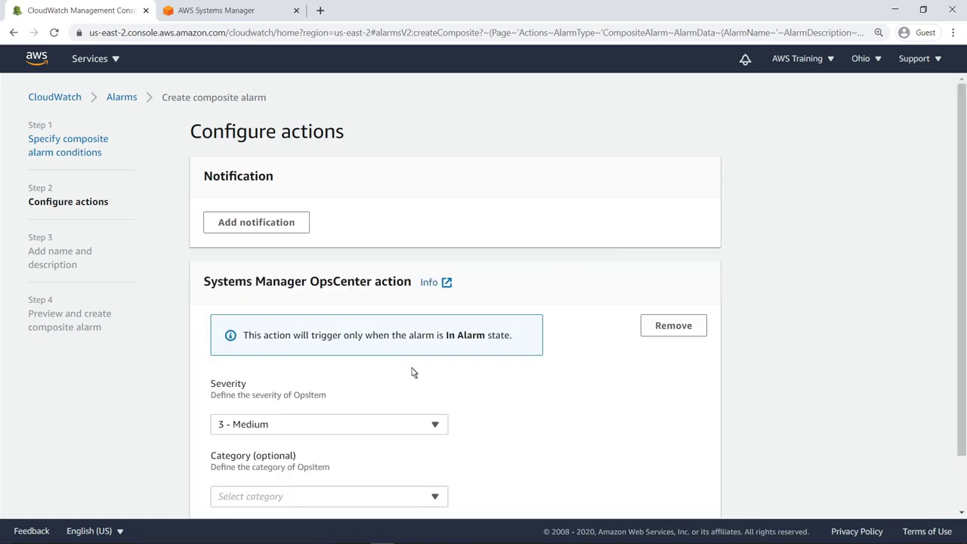
{"action": "left_click", "coordinate": [435, 493]}
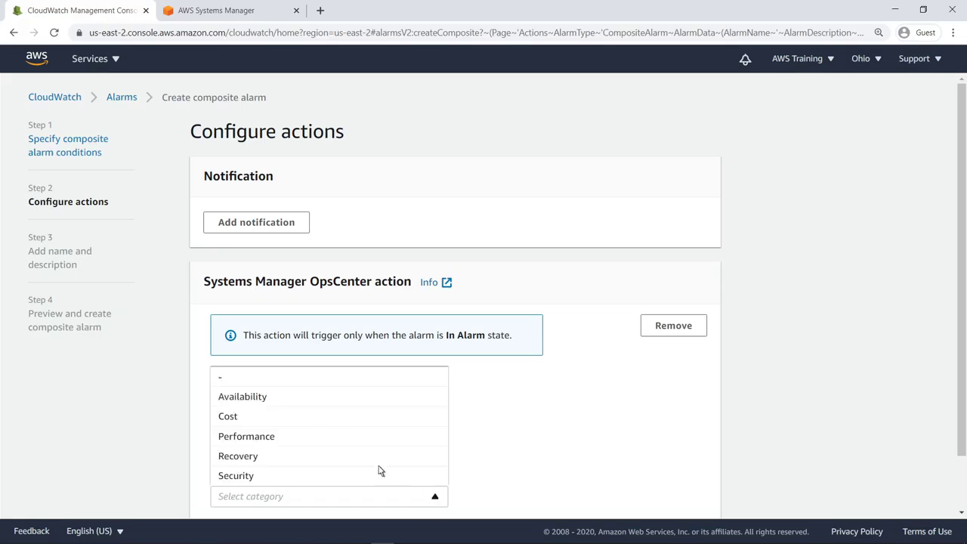
{"action": "left_click", "coordinate": [244, 397]}
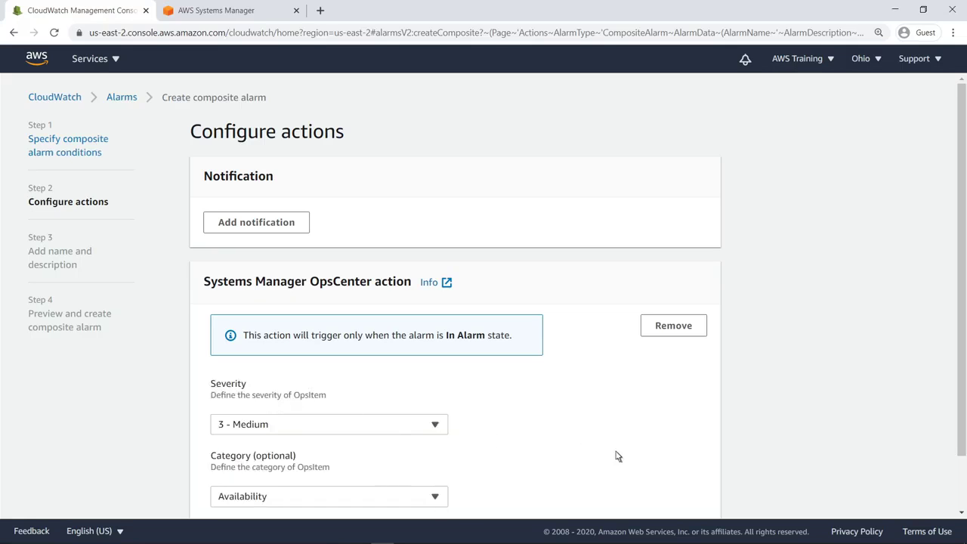
{"action": "scroll", "coordinate": [959, 506], "scroll_direction": "down", "scroll_amount": 2}
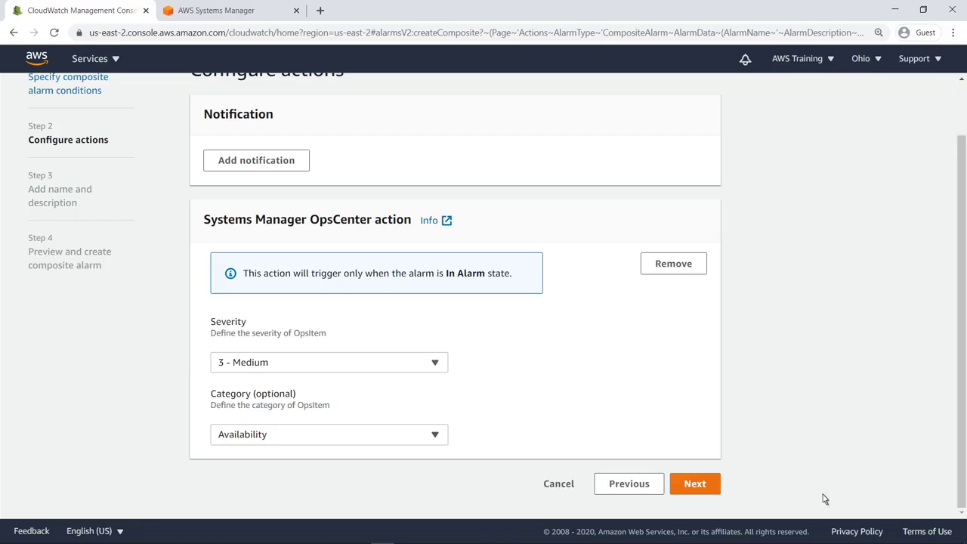
{"action": "left_click", "coordinate": [706, 489]}
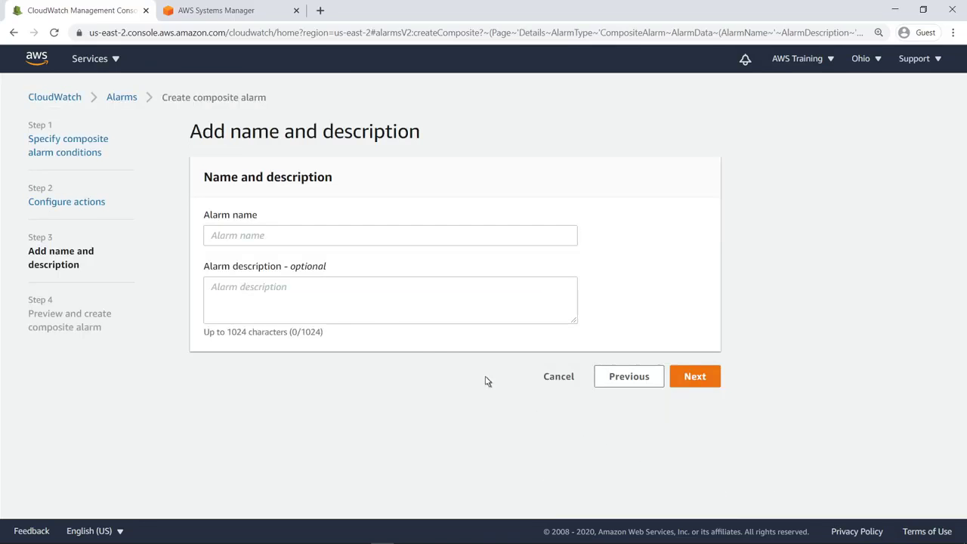
Name the composite alarm EC2CloudWatchCompositeAlarm and create it from the preview.
{"action": "left_click", "coordinate": [212, 240]}
{"action": "type", "text": "EC2CloudWatchCompositeAlarm"}
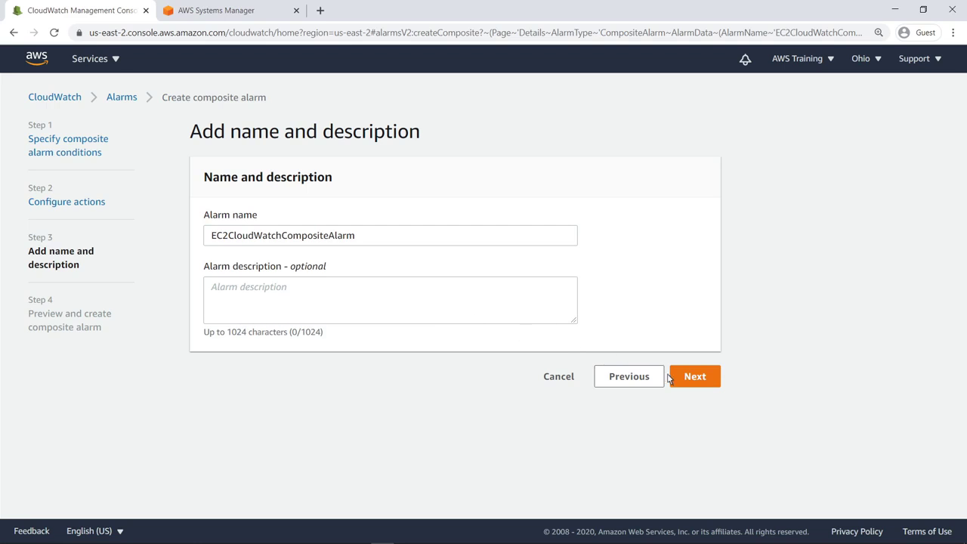
{"action": "left_click", "coordinate": [694, 378]}
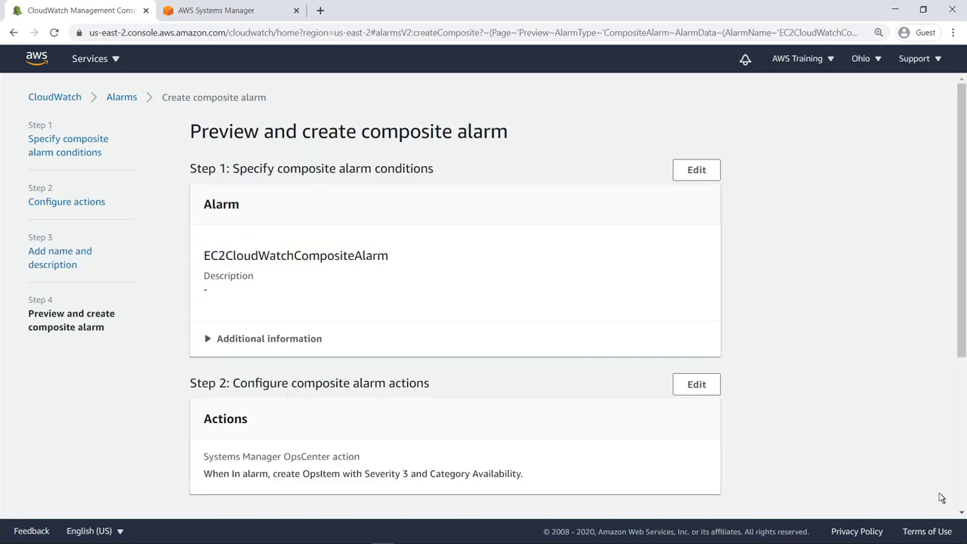
{"action": "left_click", "coordinate": [962, 506]}
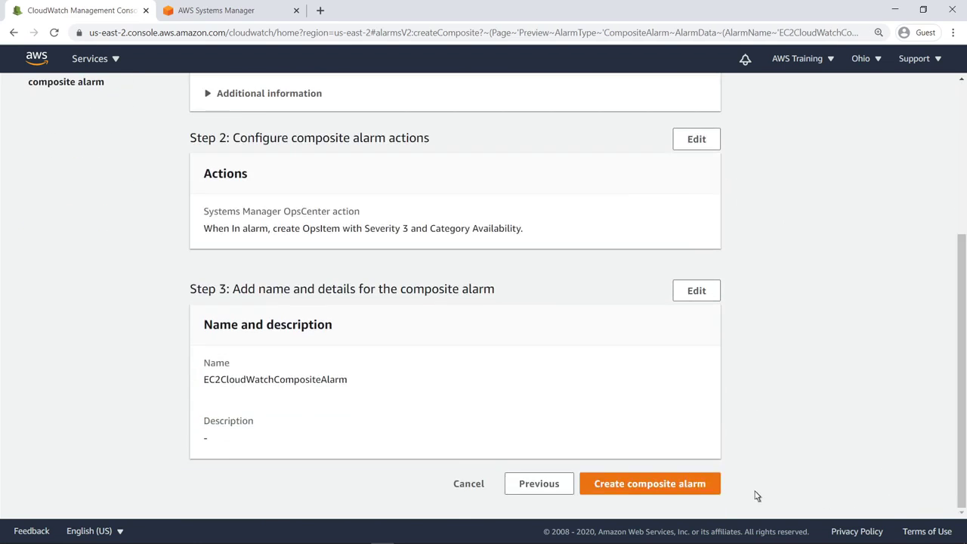
{"action": "left_click", "coordinate": [705, 489]}
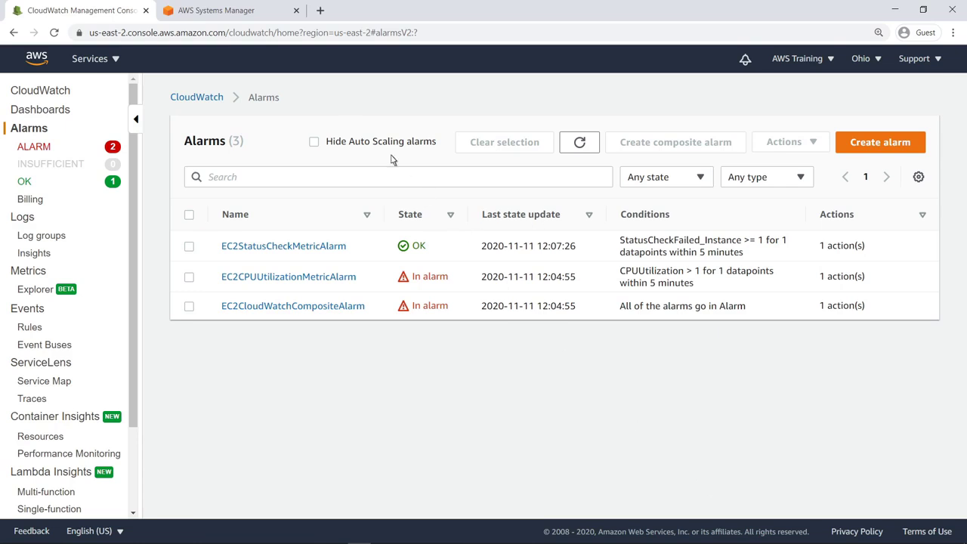
Switch to AWS Systems Manager, check the OpsCenter summary and bring up the list of OpsItems.
{"action": "left_click", "coordinate": [255, 12]}
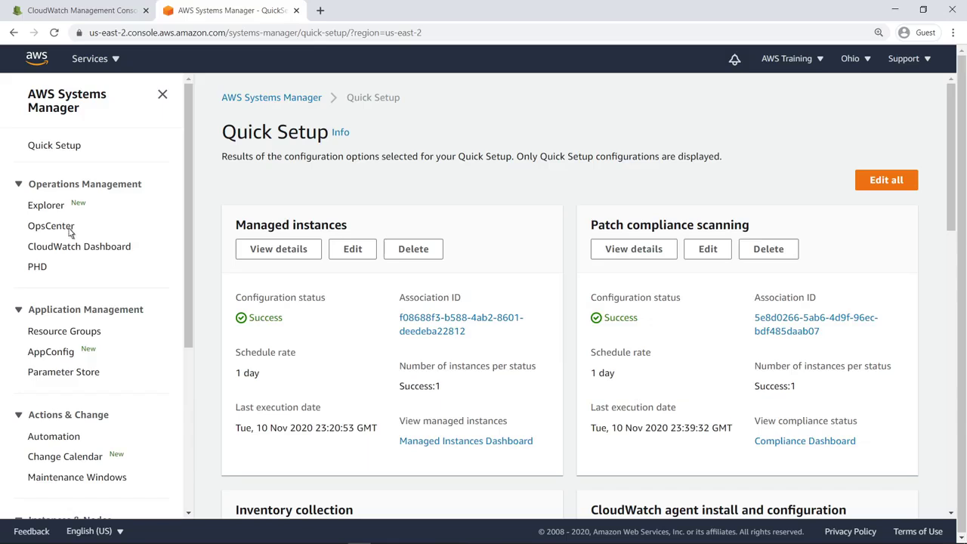
{"action": "left_click", "coordinate": [52, 225]}
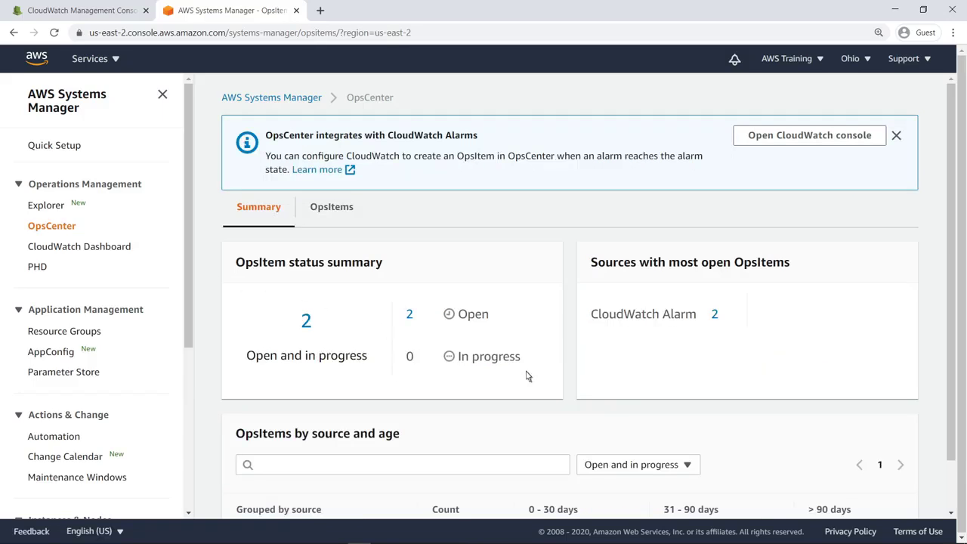
{"action": "scroll", "coordinate": [953, 508], "scroll_direction": "down", "scroll_amount": 1}
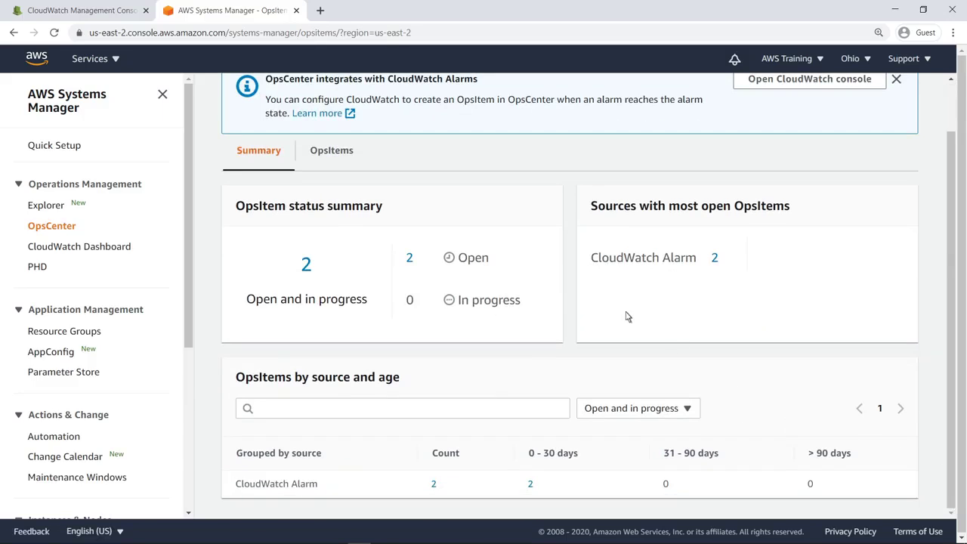
{"action": "left_click", "coordinate": [332, 151]}
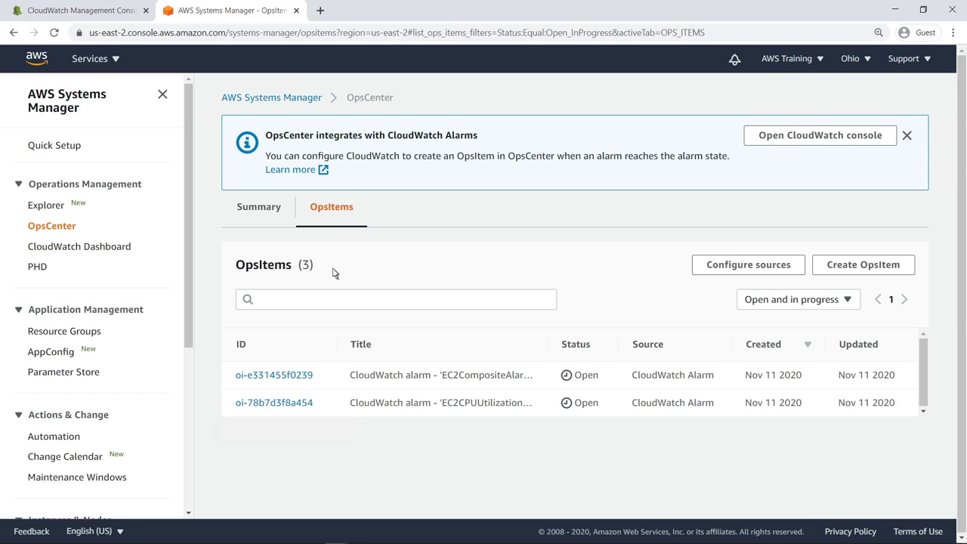
Open the OpsItem for EC2CPUUtilizationMetricAlarm and examine its expanded details, related resources and automation sections.
{"action": "left_click", "coordinate": [309, 408]}
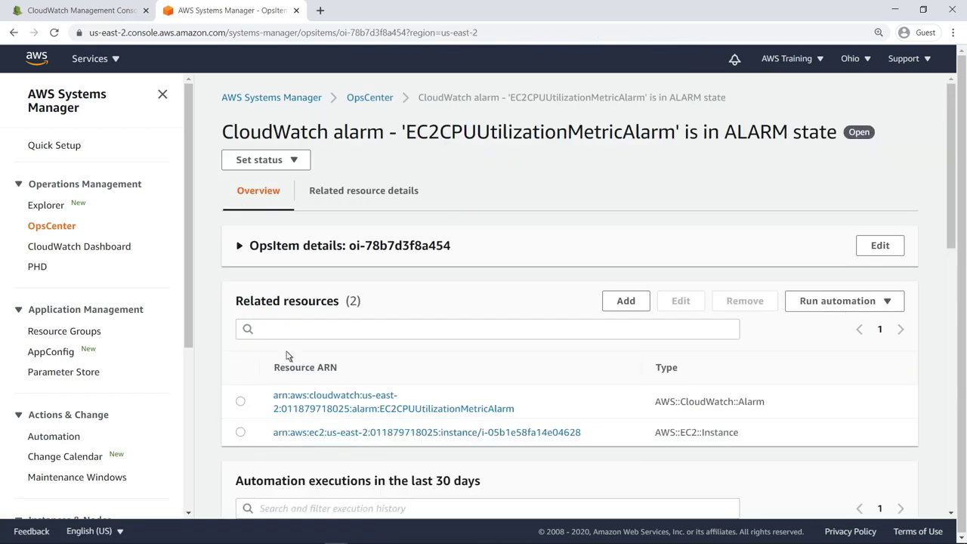
{"action": "left_click", "coordinate": [254, 247]}
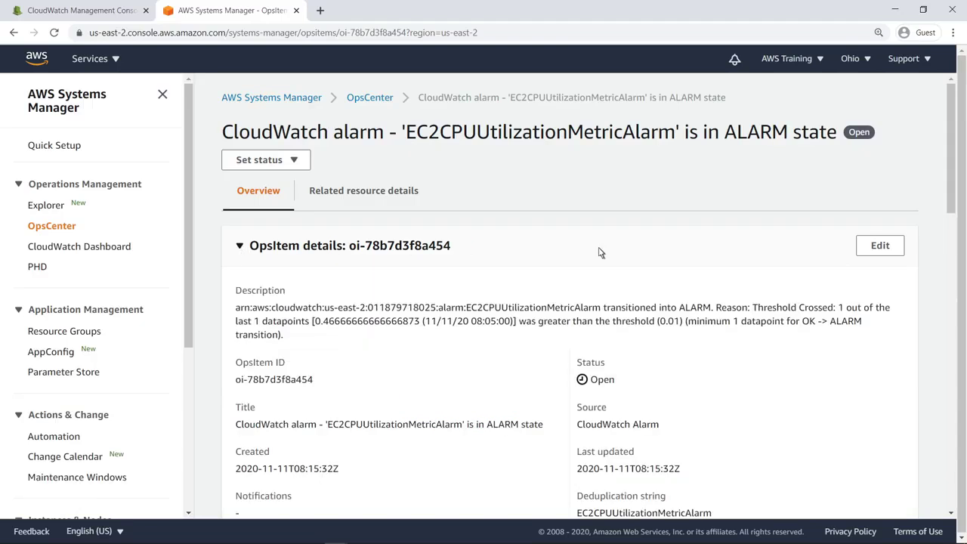
{"action": "scroll", "coordinate": [955, 255], "scroll_direction": "down", "scroll_amount": 2}
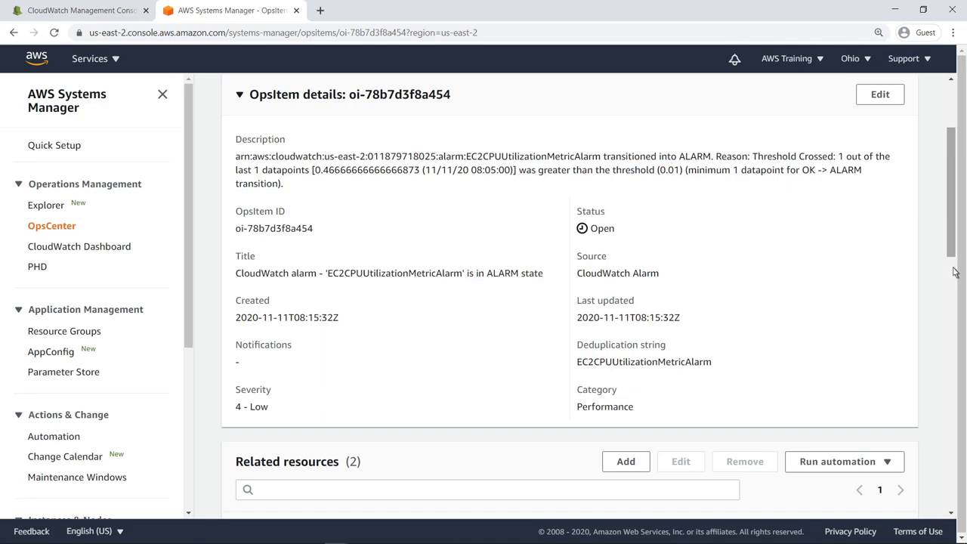
{"action": "scroll", "coordinate": [952, 351], "scroll_direction": "down", "scroll_amount": 5}
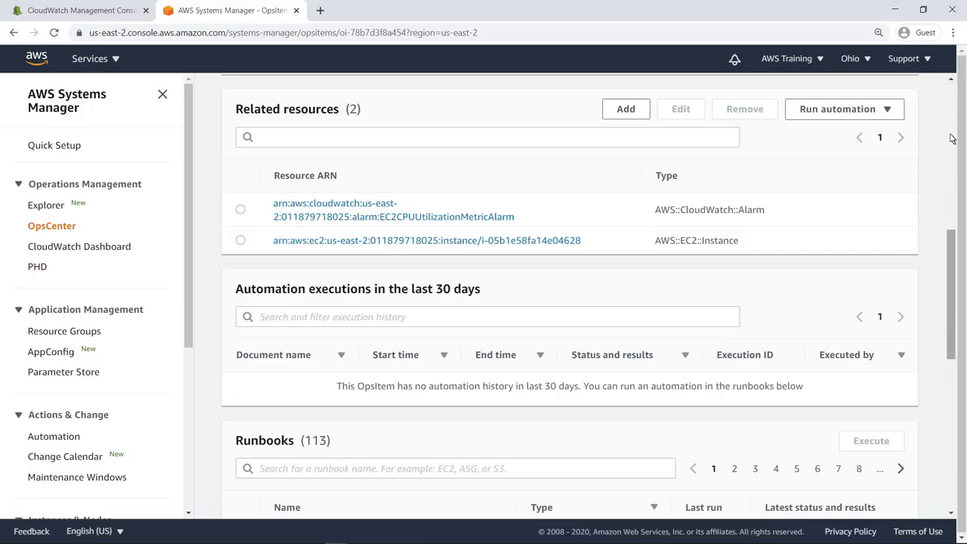
{"action": "scroll", "coordinate": [951, 115], "scroll_direction": "up", "scroll_amount": 5}
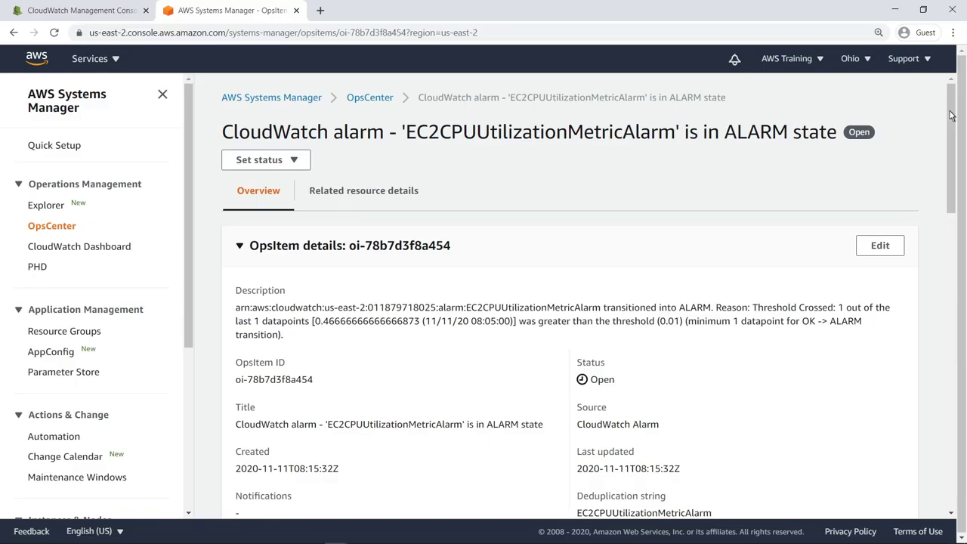
Open the OpsItem's related resource details and examine the resource description of EC2CPUUtilizationMetricAlarm, including its CPUUtilization graph.
{"action": "left_click", "coordinate": [414, 194]}
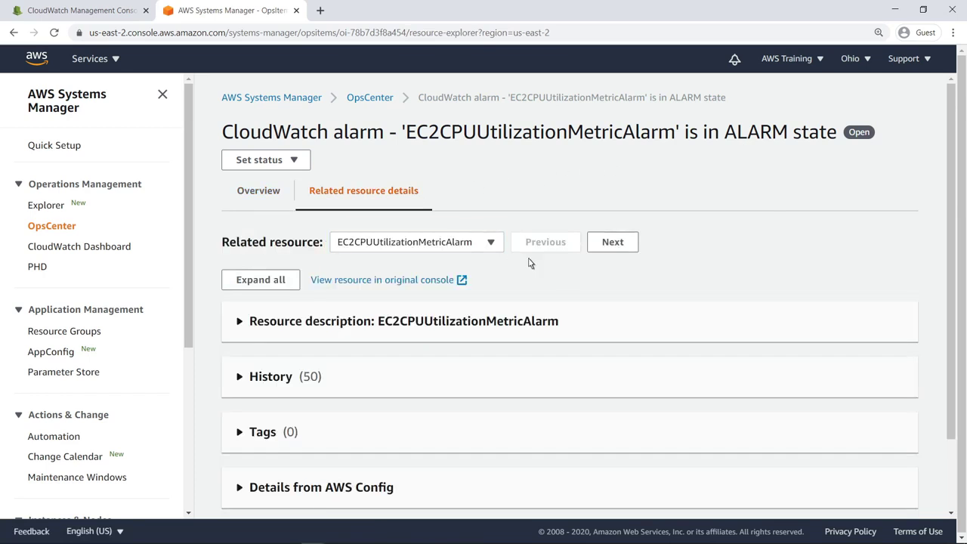
{"action": "left_click", "coordinate": [952, 500]}
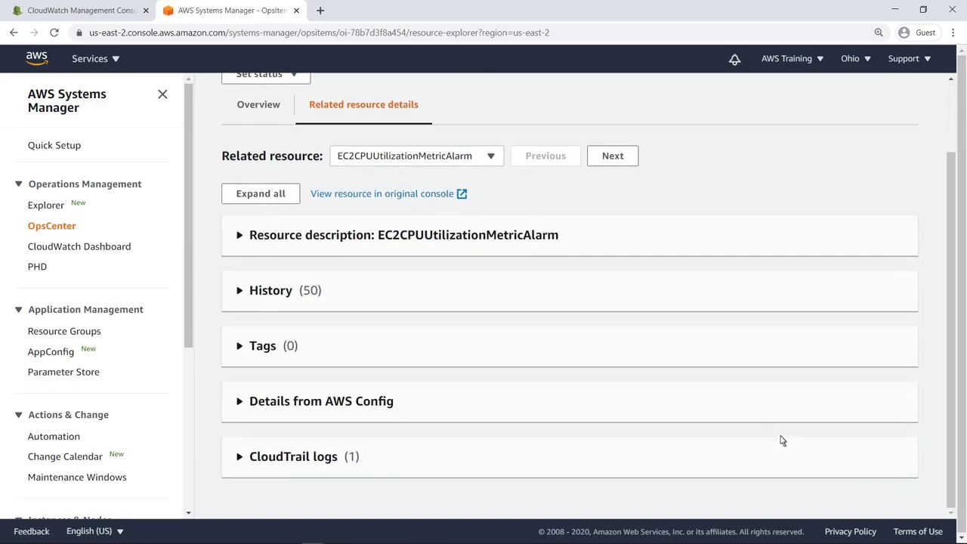
{"action": "left_click", "coordinate": [241, 236]}
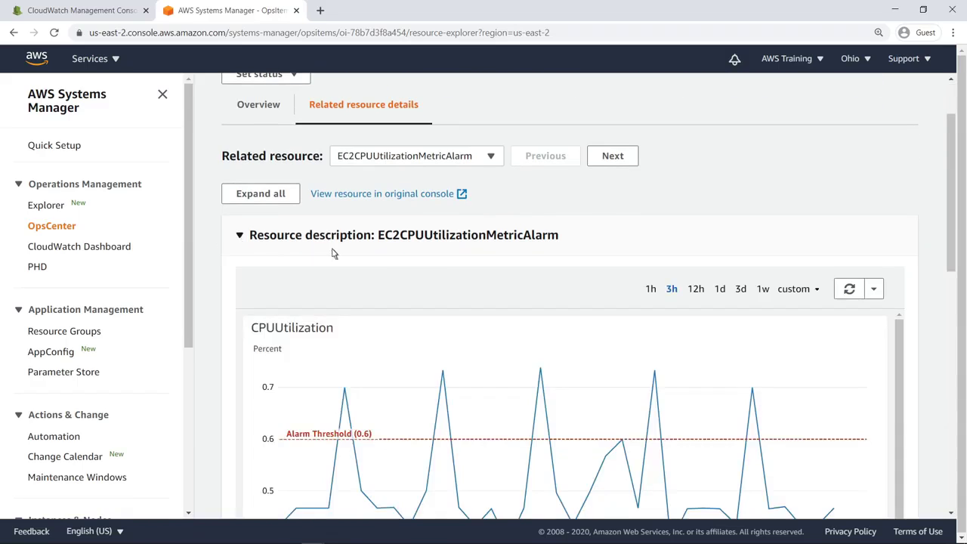
{"action": "scroll", "coordinate": [953, 337], "scroll_direction": "down", "scroll_amount": 3}
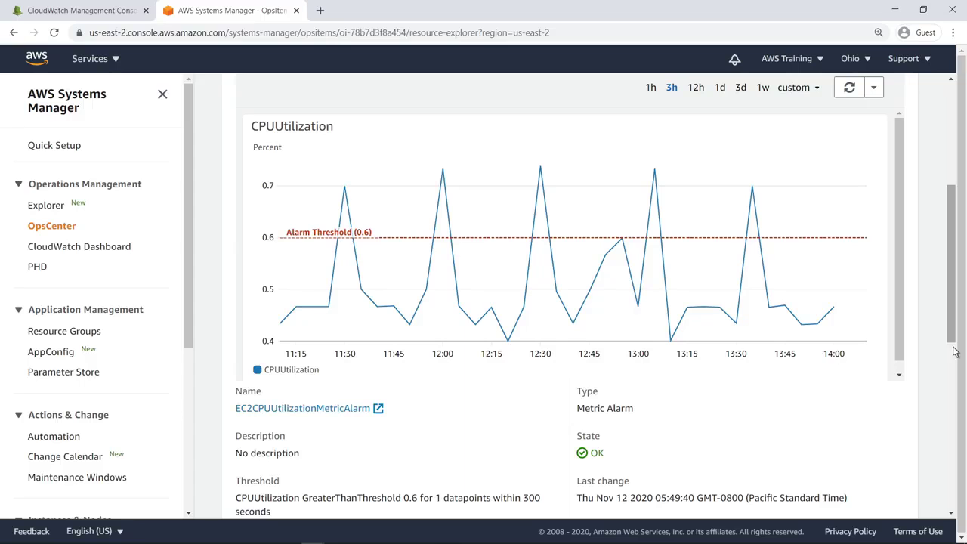
{"action": "scroll", "coordinate": [953, 506], "scroll_direction": "down", "scroll_amount": 6}
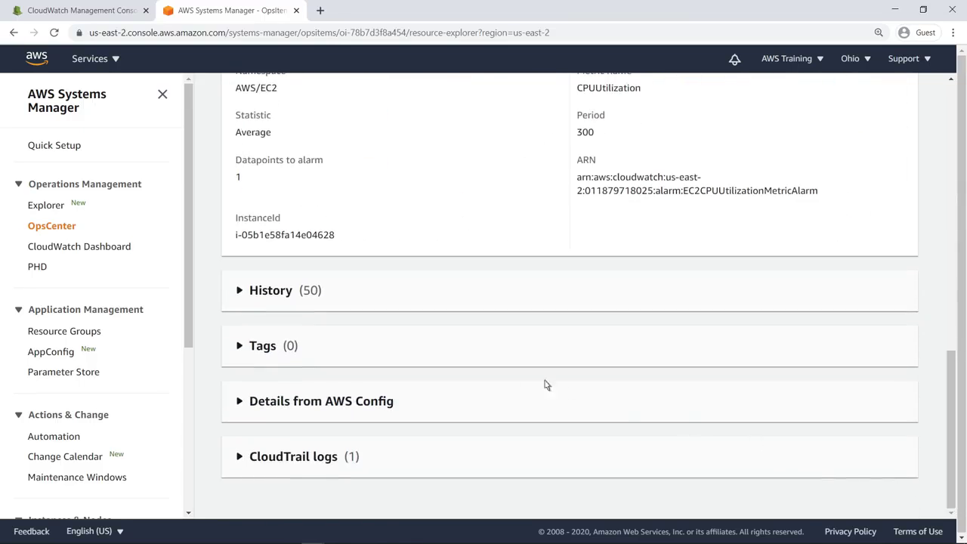
Review the alarm's History entries and the changes in its AWS Config details, collapsing each section after viewing.
{"action": "left_click", "coordinate": [240, 291]}
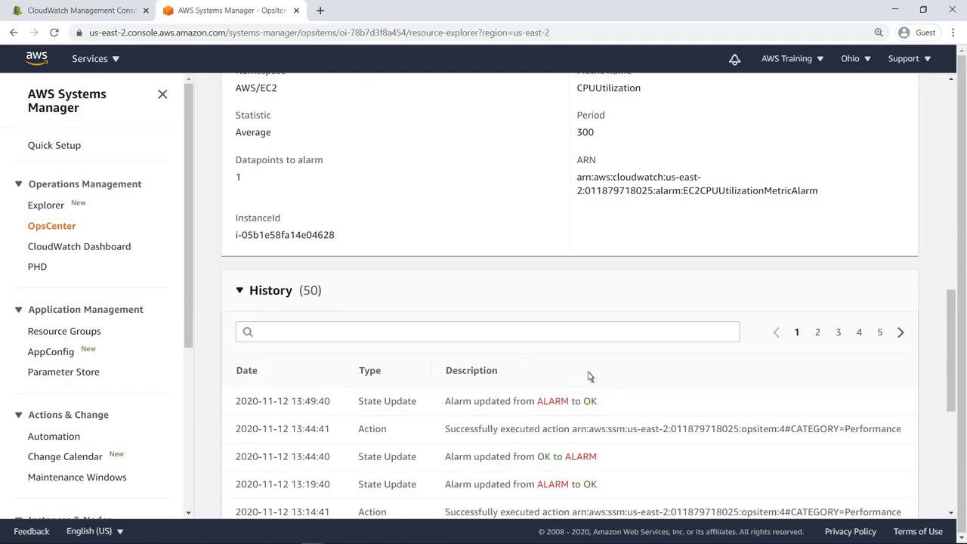
{"action": "scroll", "coordinate": [953, 463], "scroll_direction": "down", "scroll_amount": 3}
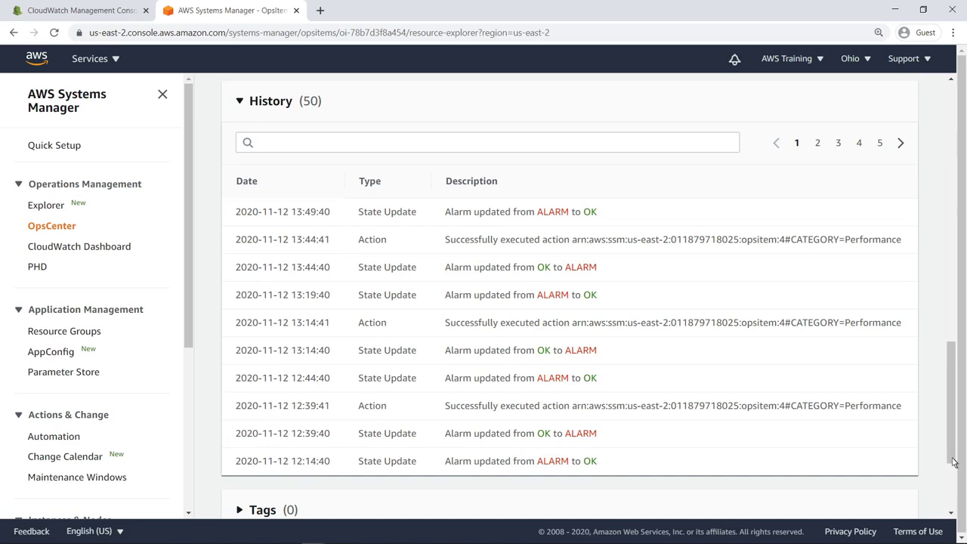
{"action": "left_click", "coordinate": [242, 103]}
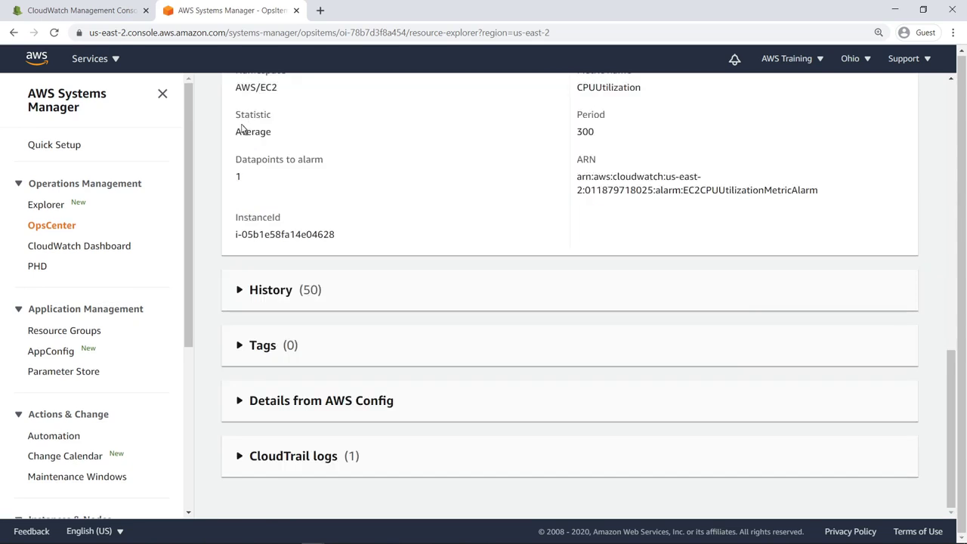
{"action": "left_click", "coordinate": [241, 401]}
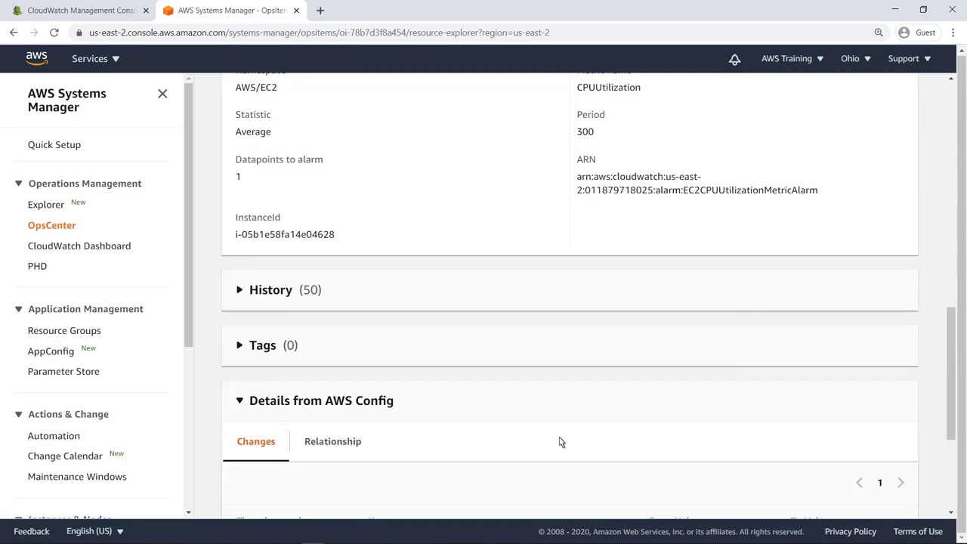
{"action": "scroll", "coordinate": [955, 485], "scroll_direction": "down", "scroll_amount": 2}
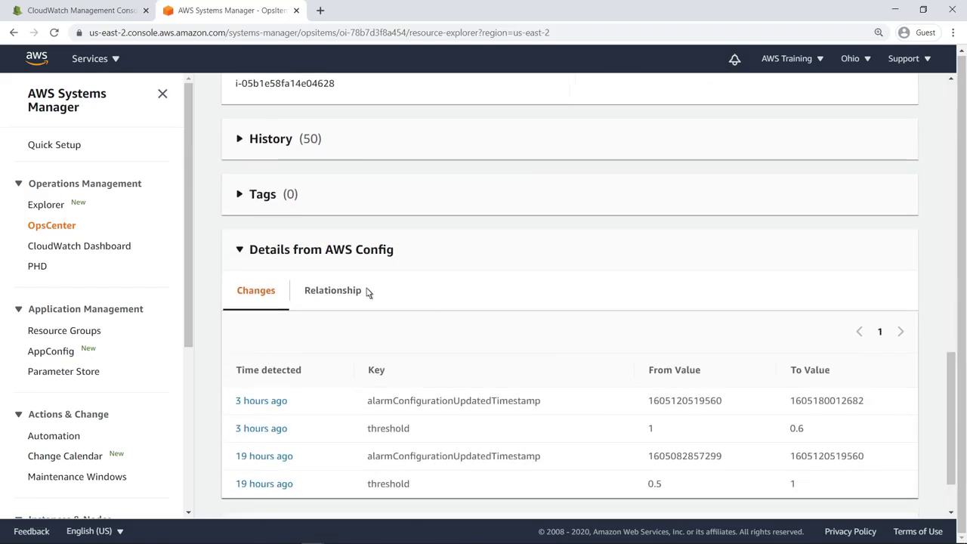
{"action": "left_click", "coordinate": [243, 251]}
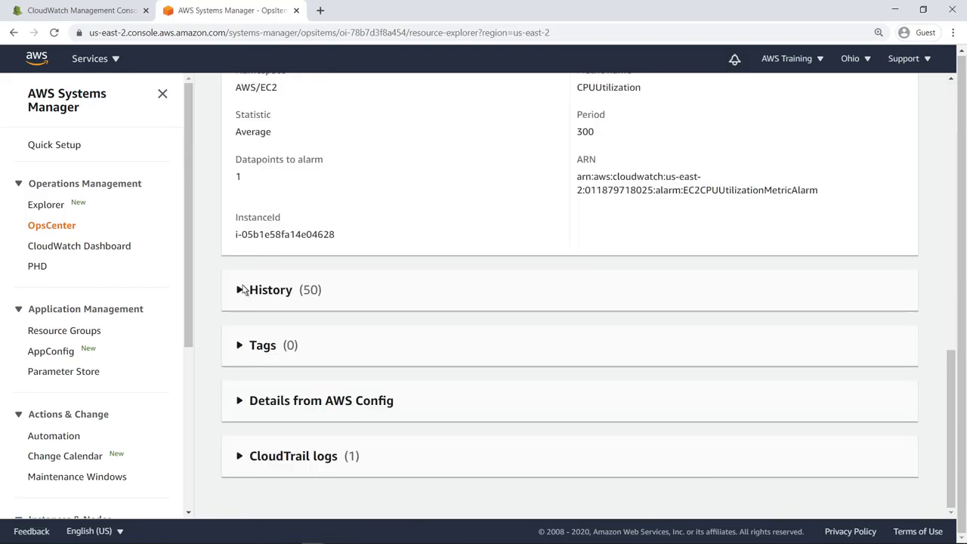
Review the alarm's CloudTrail logs and collapse that section again.
{"action": "left_click", "coordinate": [240, 457]}
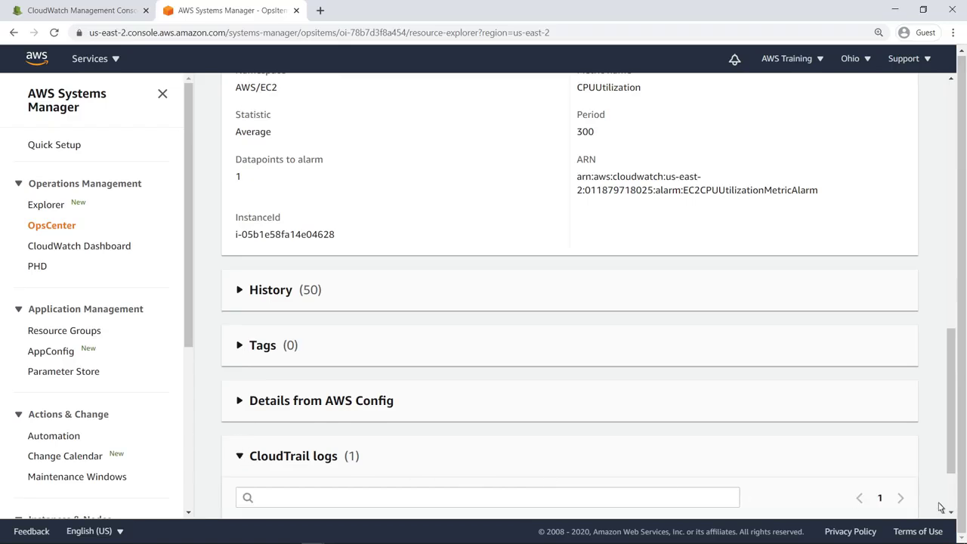
{"action": "scroll", "coordinate": [948, 498], "scroll_direction": "down", "scroll_amount": 2}
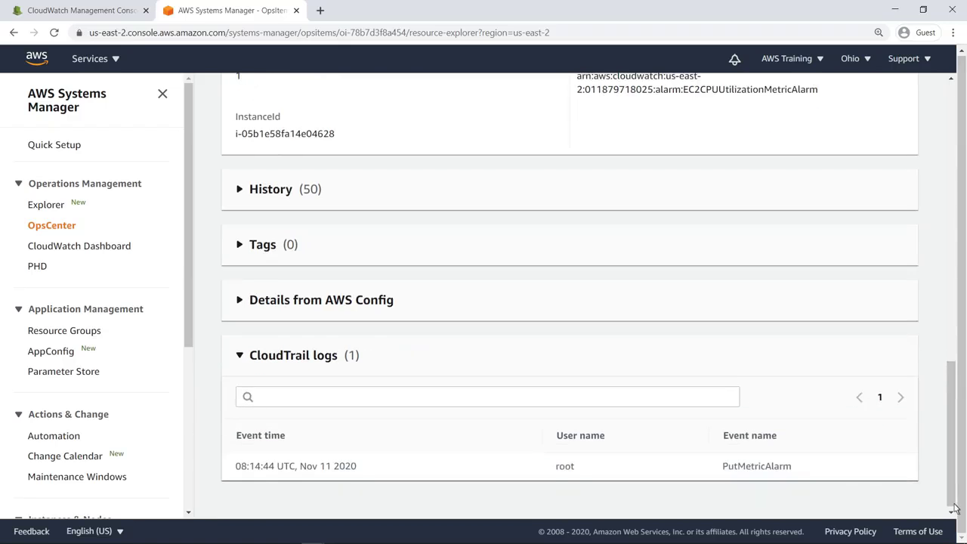
{"action": "left_click", "coordinate": [243, 358]}
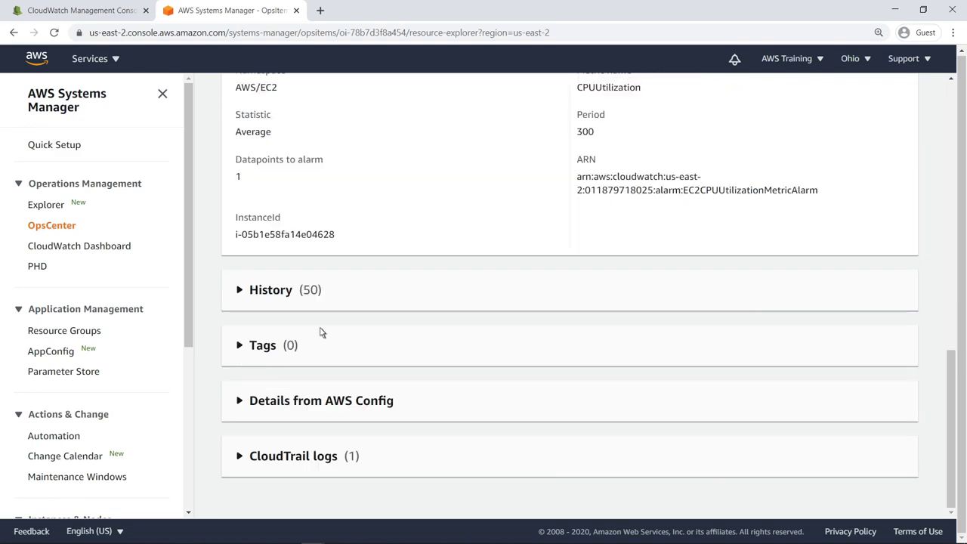
Switch the related resource to the EC2 instance, examine its CloudWatch metrics and resource description, and collapse the description.
{"action": "scroll", "coordinate": [954, 92], "scroll_direction": "up", "scroll_amount": 15}
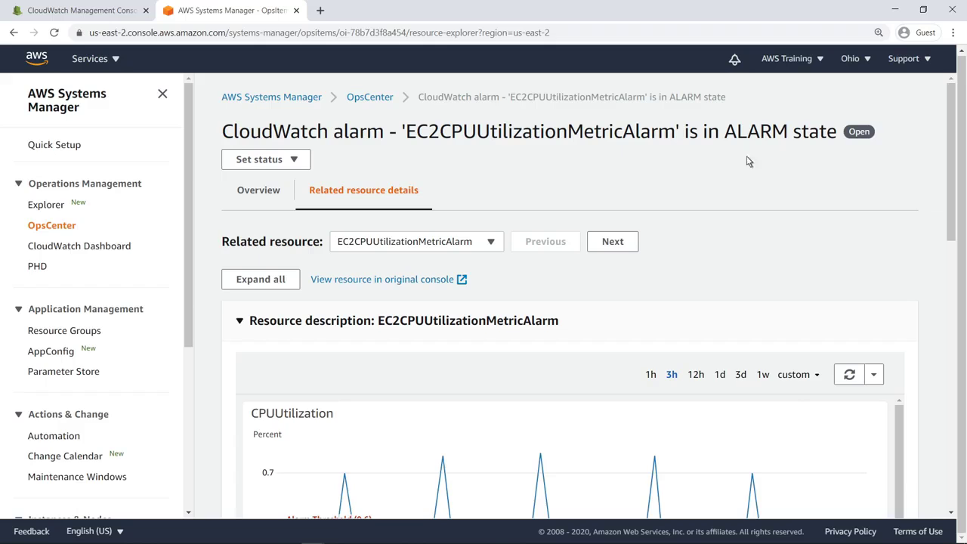
{"action": "left_click", "coordinate": [491, 243]}
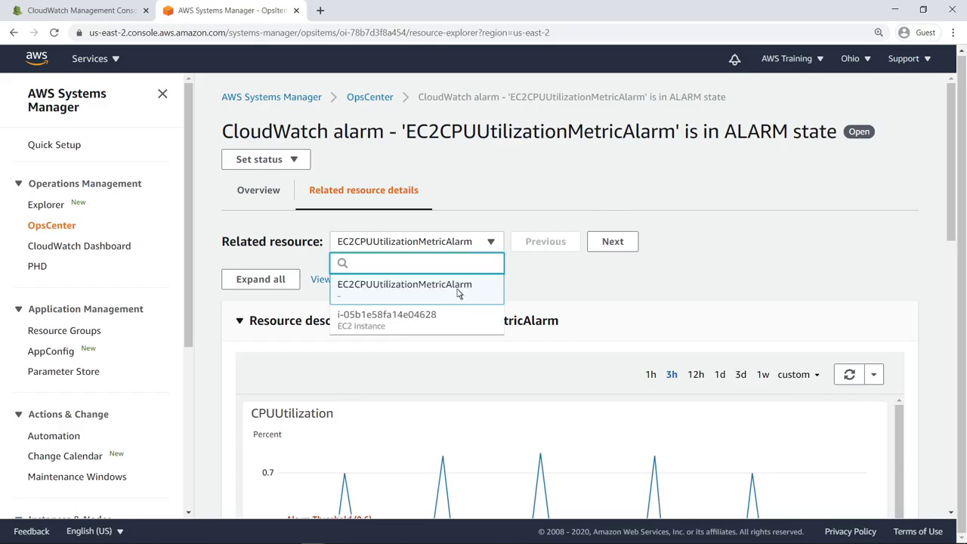
{"action": "left_click", "coordinate": [441, 316]}
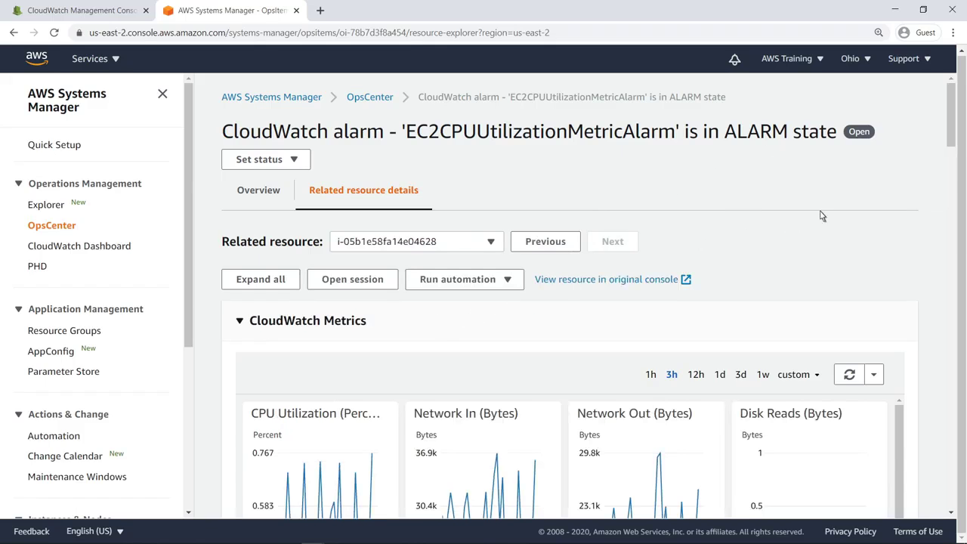
{"action": "scroll", "coordinate": [944, 181], "scroll_direction": "down", "scroll_amount": 3}
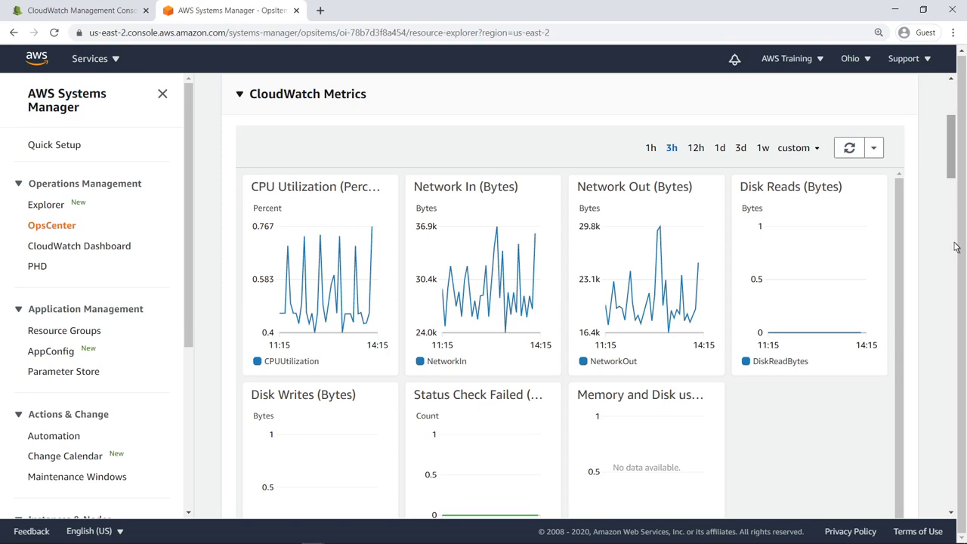
{"action": "scroll", "coordinate": [957, 249], "scroll_direction": "down", "scroll_amount": 1}
{"action": "scroll", "coordinate": [956, 249], "scroll_direction": "down", "scroll_amount": 7}
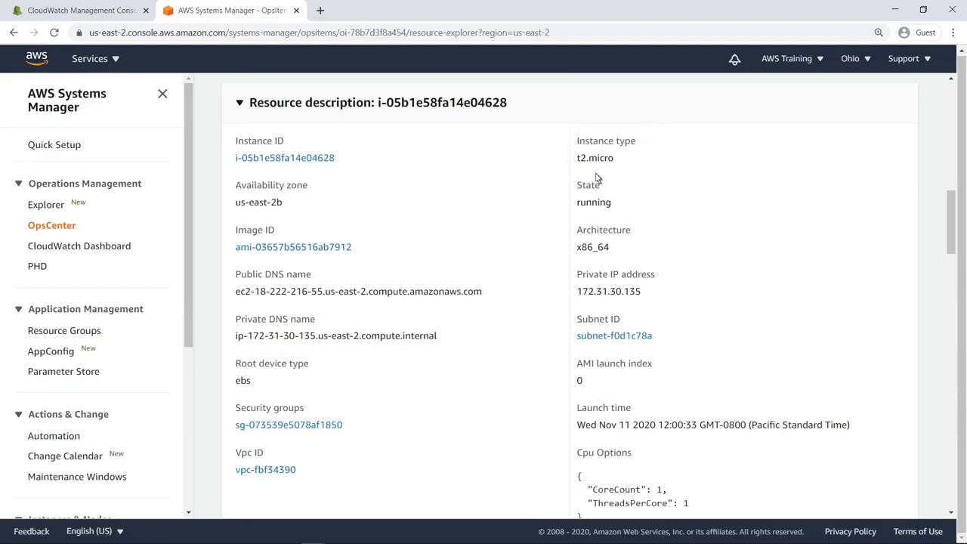
{"action": "left_click", "coordinate": [240, 103]}
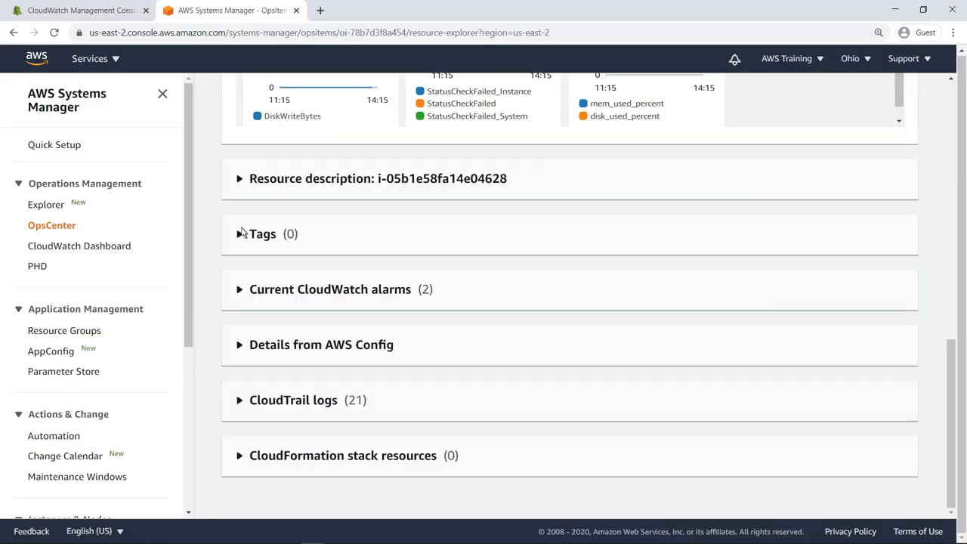
Review the EC2 instance's current CloudWatch alarms and its AWS Config changes, collapsing both sections after viewing.
{"action": "left_click", "coordinate": [240, 291]}
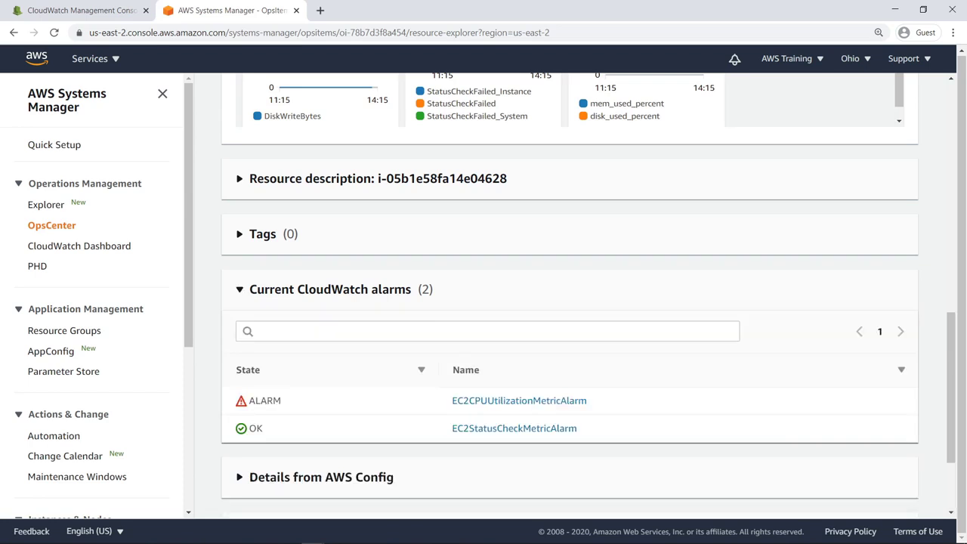
{"action": "left_click", "coordinate": [240, 291]}
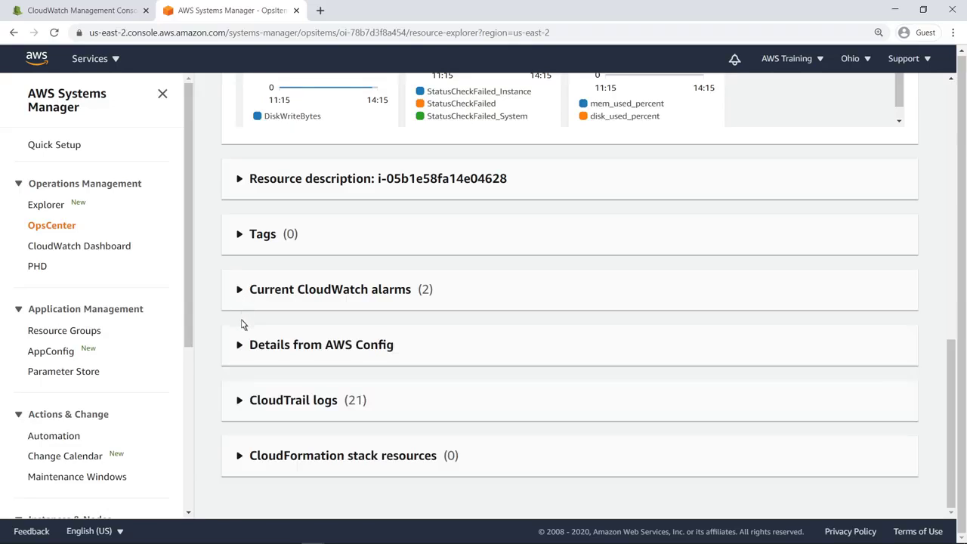
{"action": "left_click", "coordinate": [240, 347]}
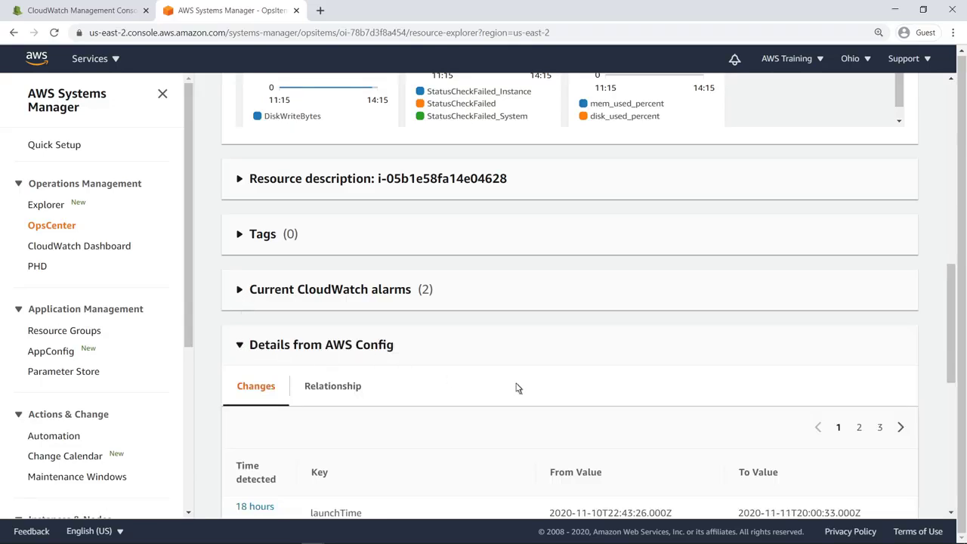
{"action": "scroll", "coordinate": [947, 443], "scroll_direction": "down", "scroll_amount": 2}
{"action": "scroll", "coordinate": [570, 295], "scroll_direction": "down", "scroll_amount": 2}
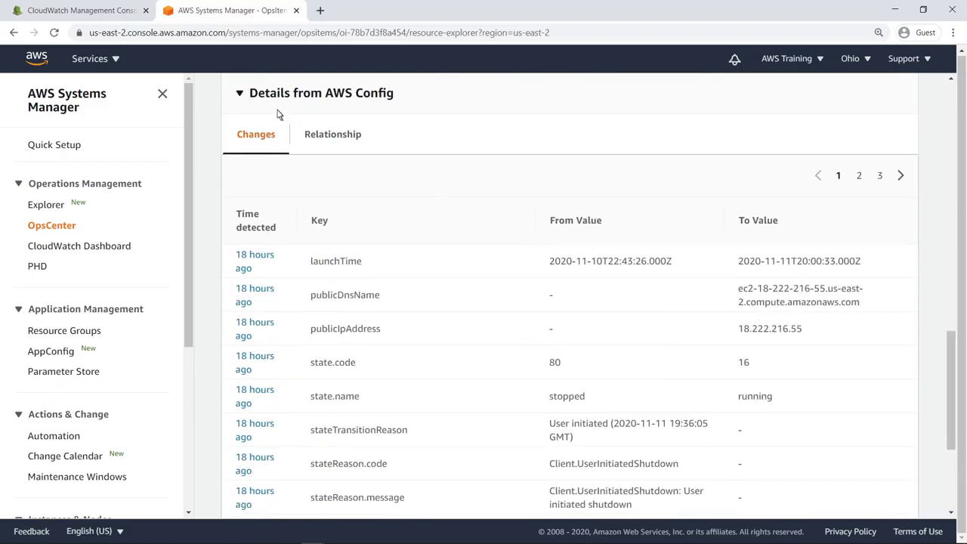
{"action": "left_click", "coordinate": [244, 96]}
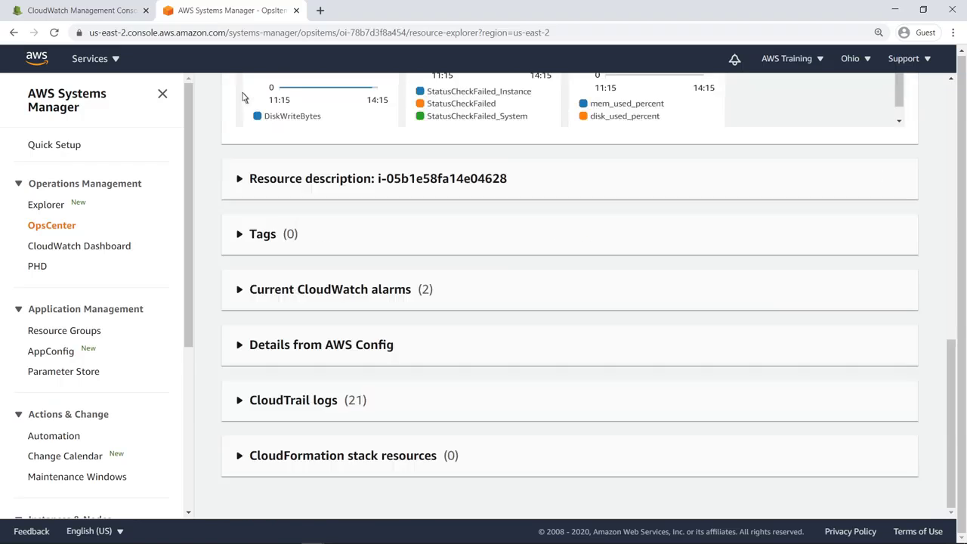
Review the EC2 instance's CloudTrail logs and collapse that section after viewing.
{"action": "left_click", "coordinate": [240, 402]}
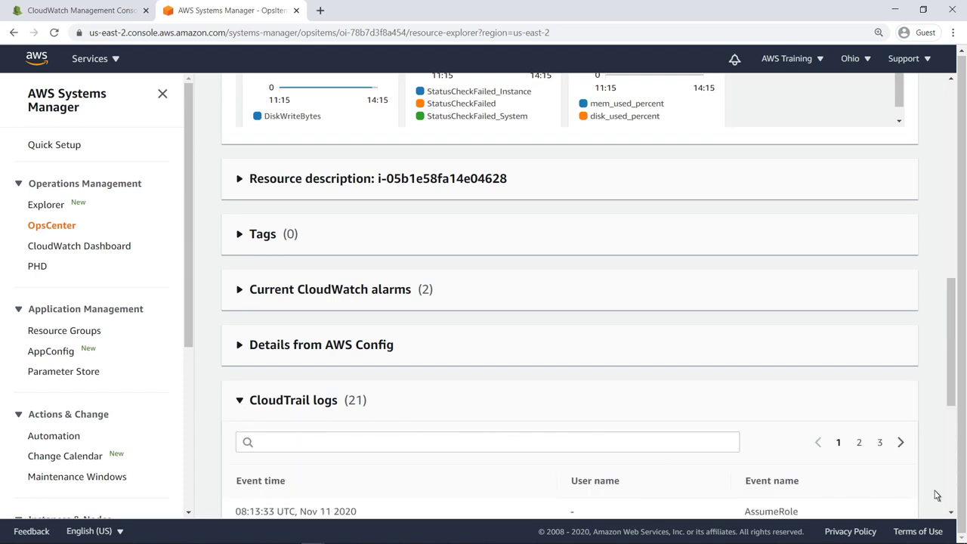
{"action": "scroll", "coordinate": [937, 496], "scroll_direction": "down", "scroll_amount": 2}
{"action": "scroll", "coordinate": [570, 302], "scroll_direction": "down", "scroll_amount": 4}
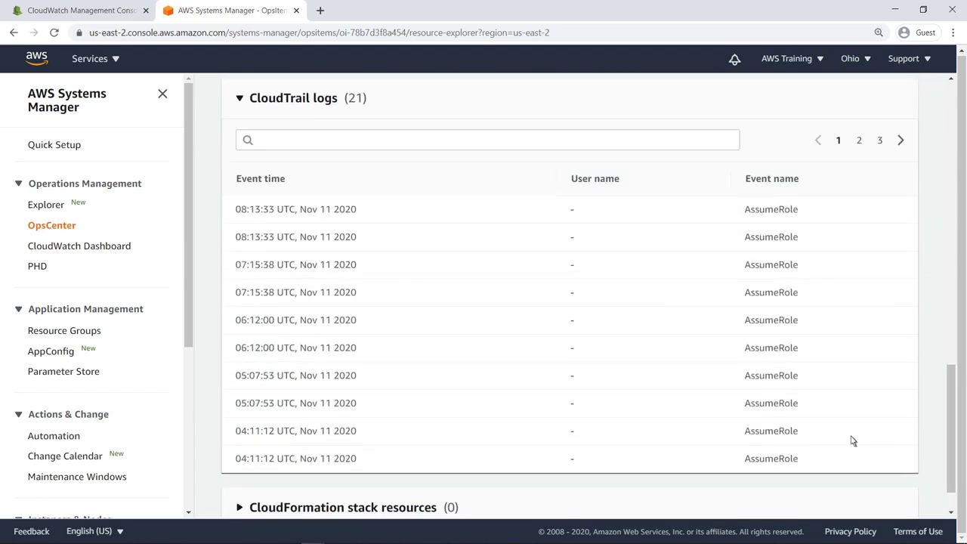
{"action": "left_click", "coordinate": [240, 99]}
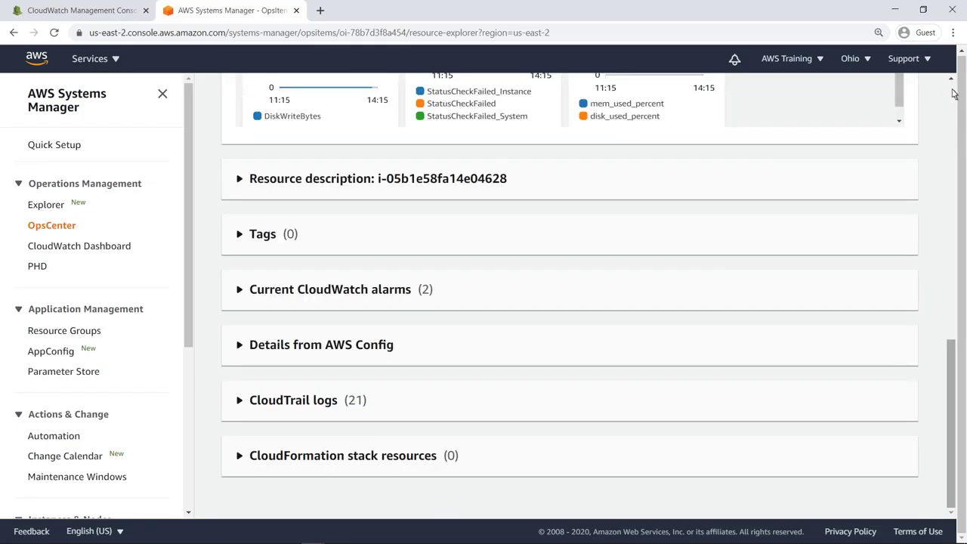
Execute the AWS-ResizeInstance automation on the related EC2 instance with the instance type t2.large.
{"action": "scroll", "coordinate": [953, 94], "scroll_direction": "up", "scroll_amount": 10}
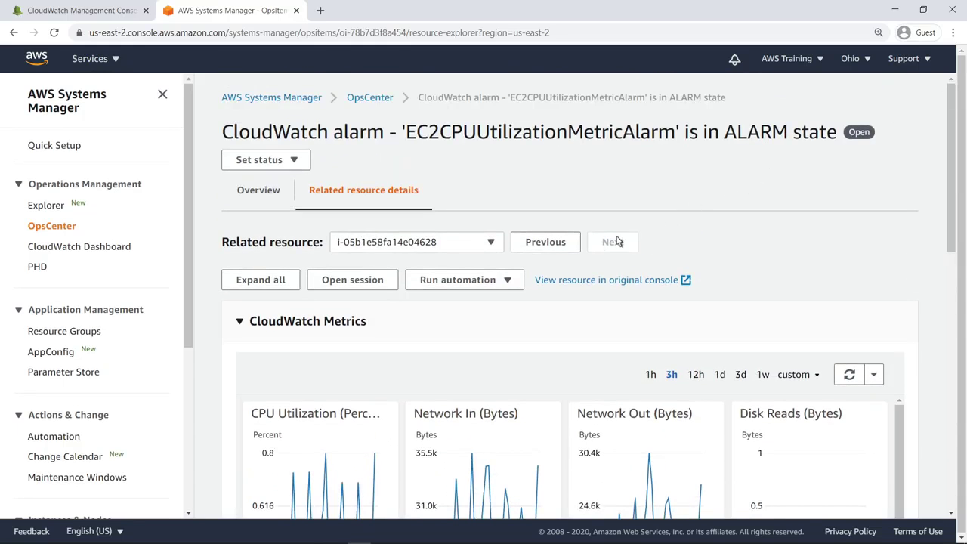
{"action": "left_click", "coordinate": [516, 287]}
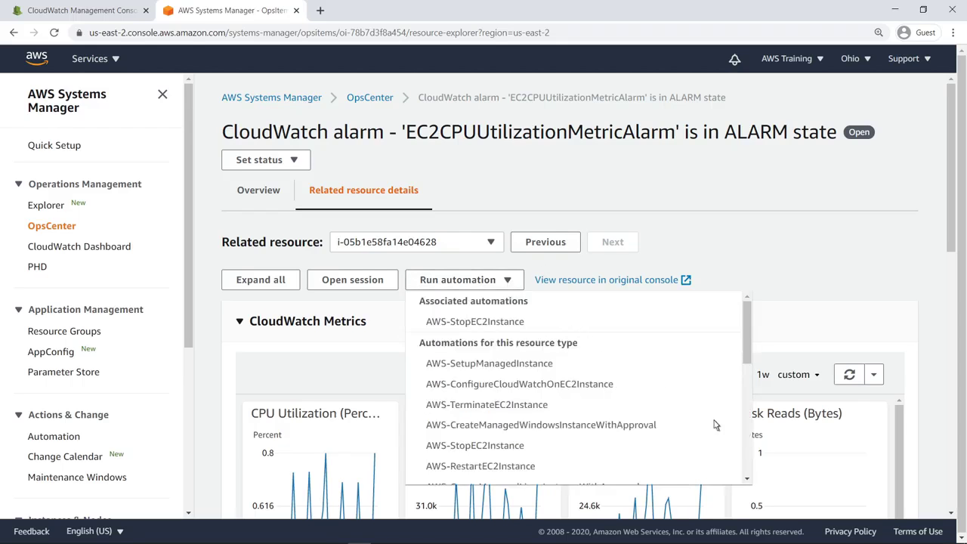
{"action": "scroll", "coordinate": [749, 447], "scroll_direction": "down", "scroll_amount": 5}
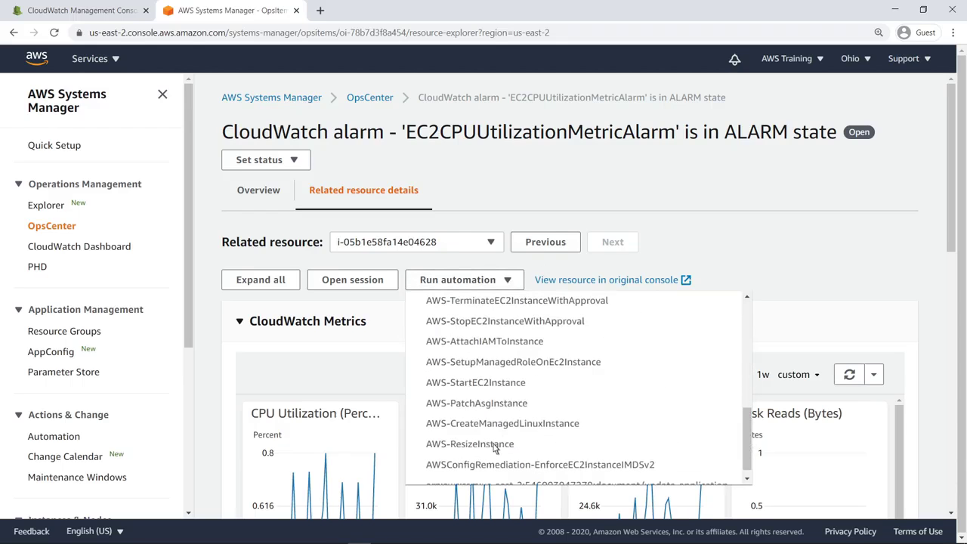
{"action": "left_click", "coordinate": [437, 448]}
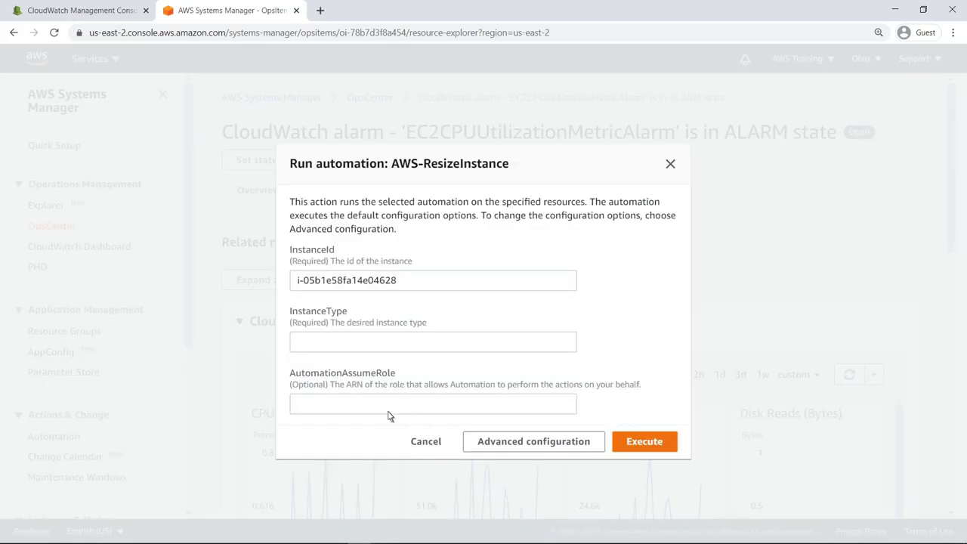
{"action": "left_click", "coordinate": [297, 349]}
{"action": "type", "text": "t2.large"}
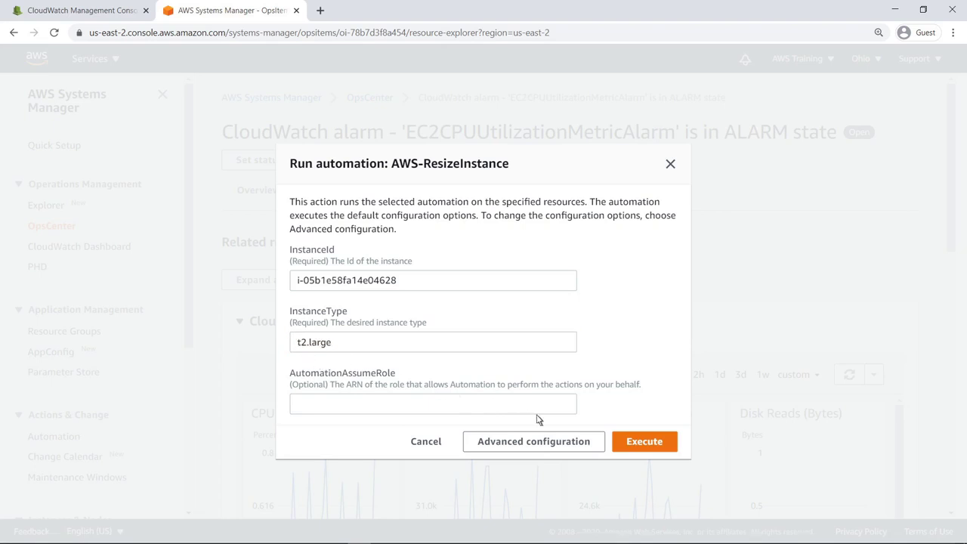
{"action": "left_click", "coordinate": [625, 444]}
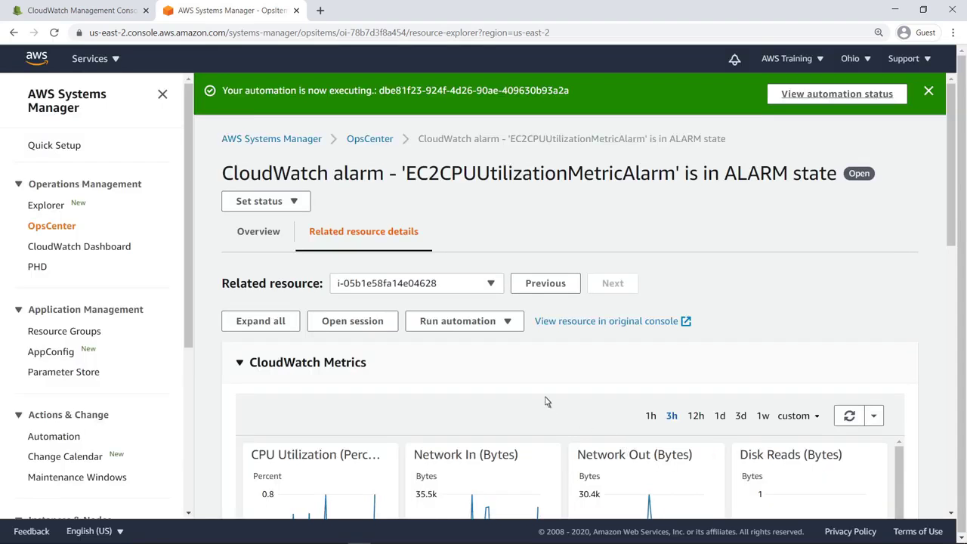
Return to the OpsItem's overview and check its automation executions and the latest runbook status.
{"action": "left_click", "coordinate": [259, 236]}
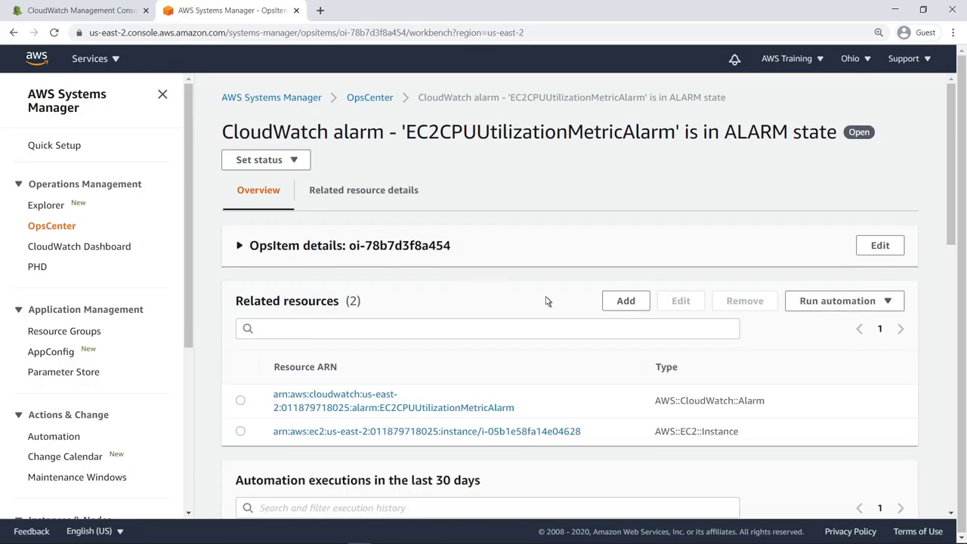
{"action": "left_click", "coordinate": [947, 385]}
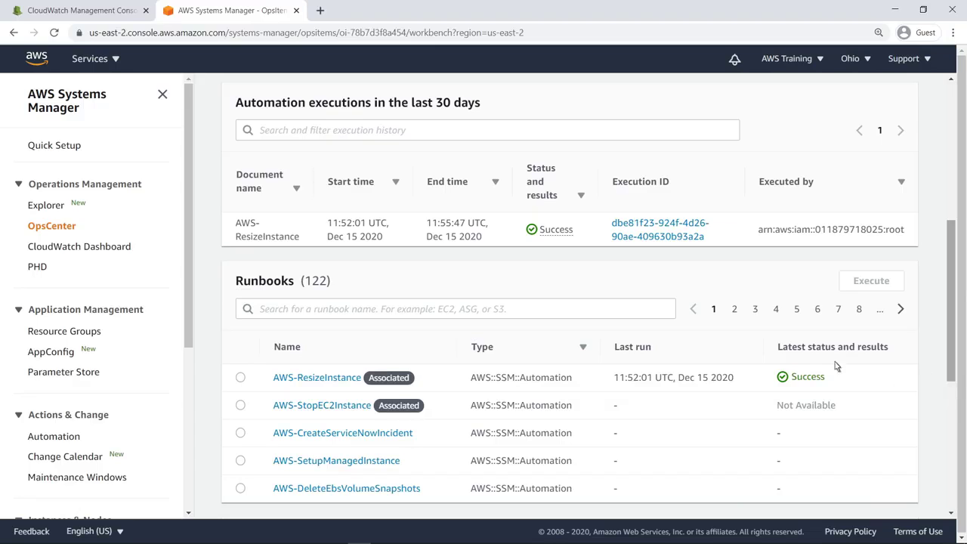
Go back to the OpsCenter OpsItems list, open the source configuration settings, and view the documentation on creating OpsItems from CloudWatch alarms.
{"action": "left_click", "coordinate": [53, 227]}
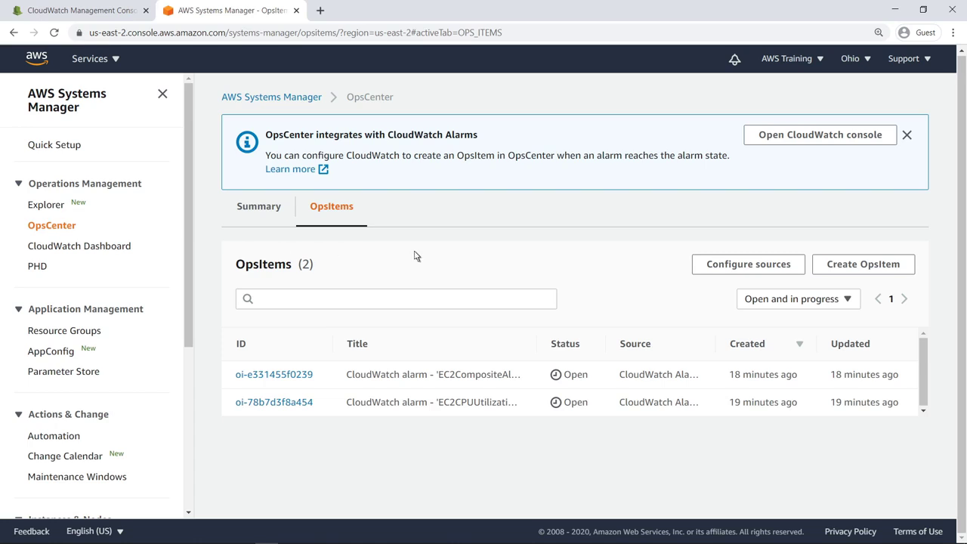
{"action": "left_click", "coordinate": [747, 265]}
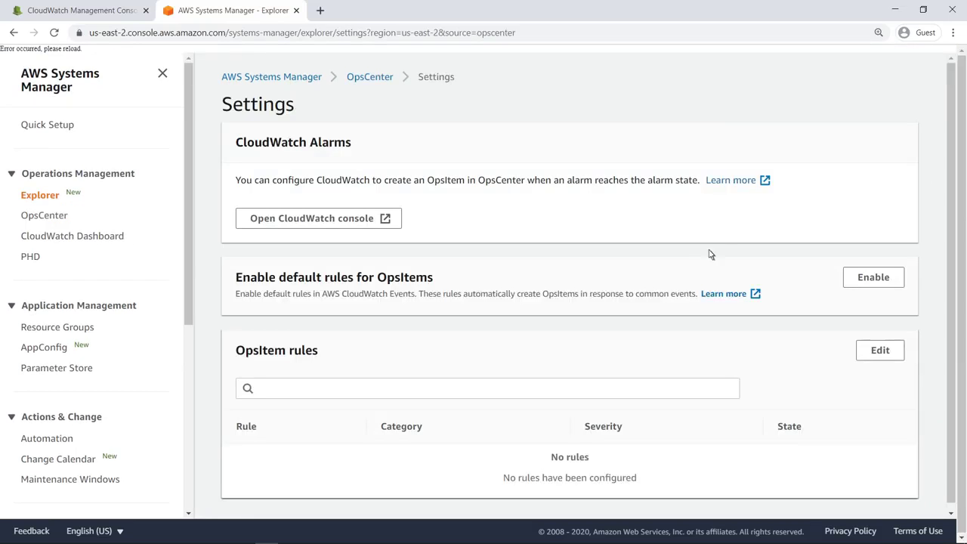
{"action": "left_click", "coordinate": [723, 181]}
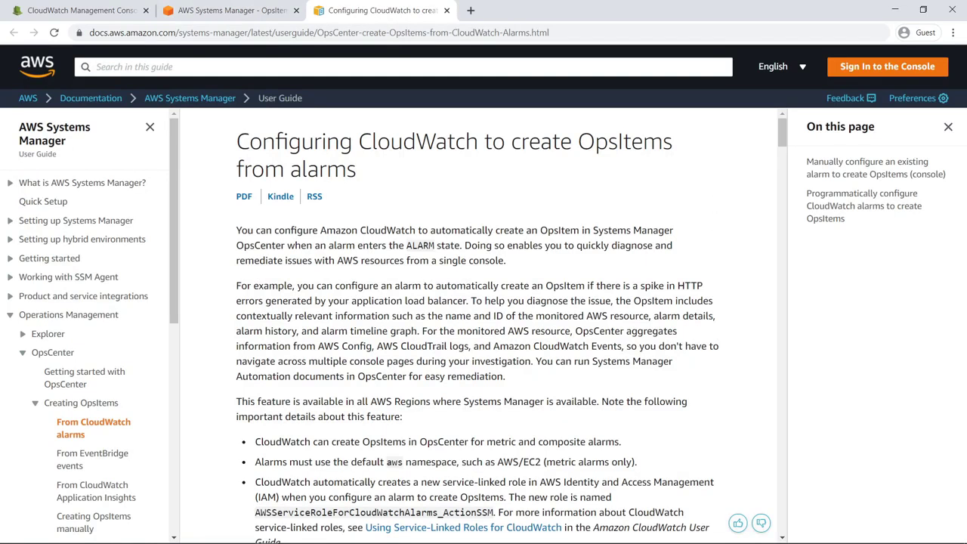